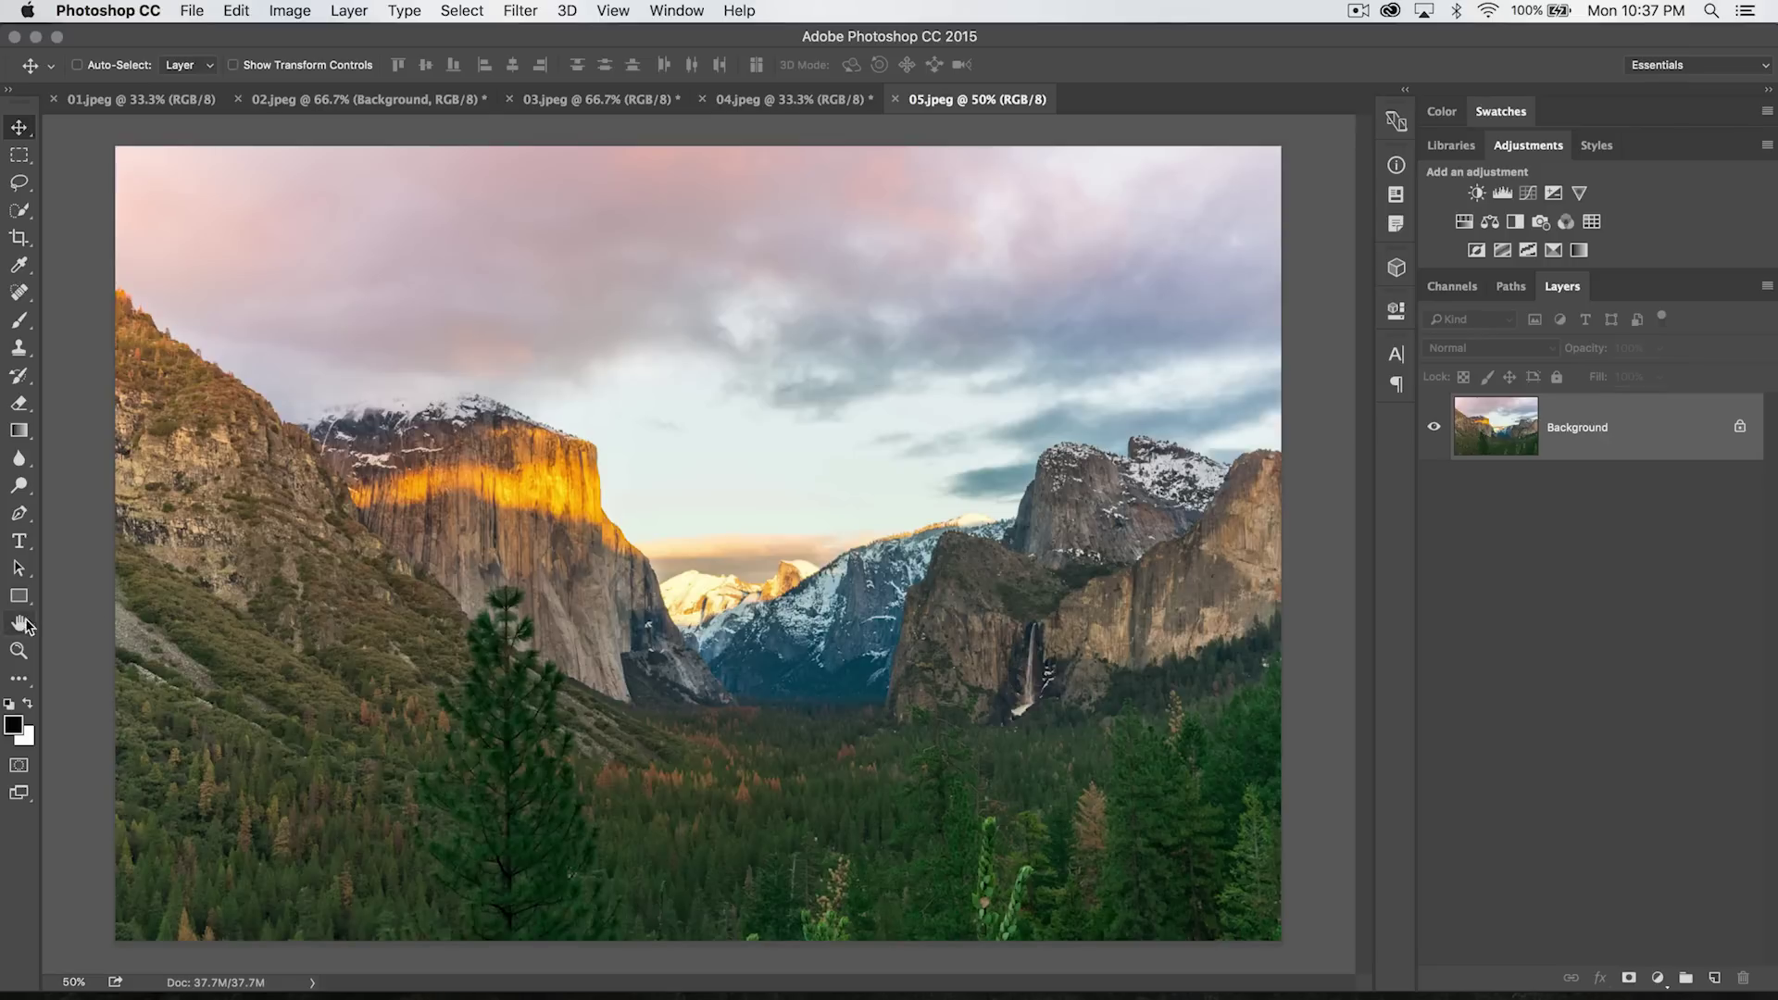
Choose the Hand tool from the toolbar's Hand / Rotate View flyout.
left_click_drag(28, 626, 78, 616)
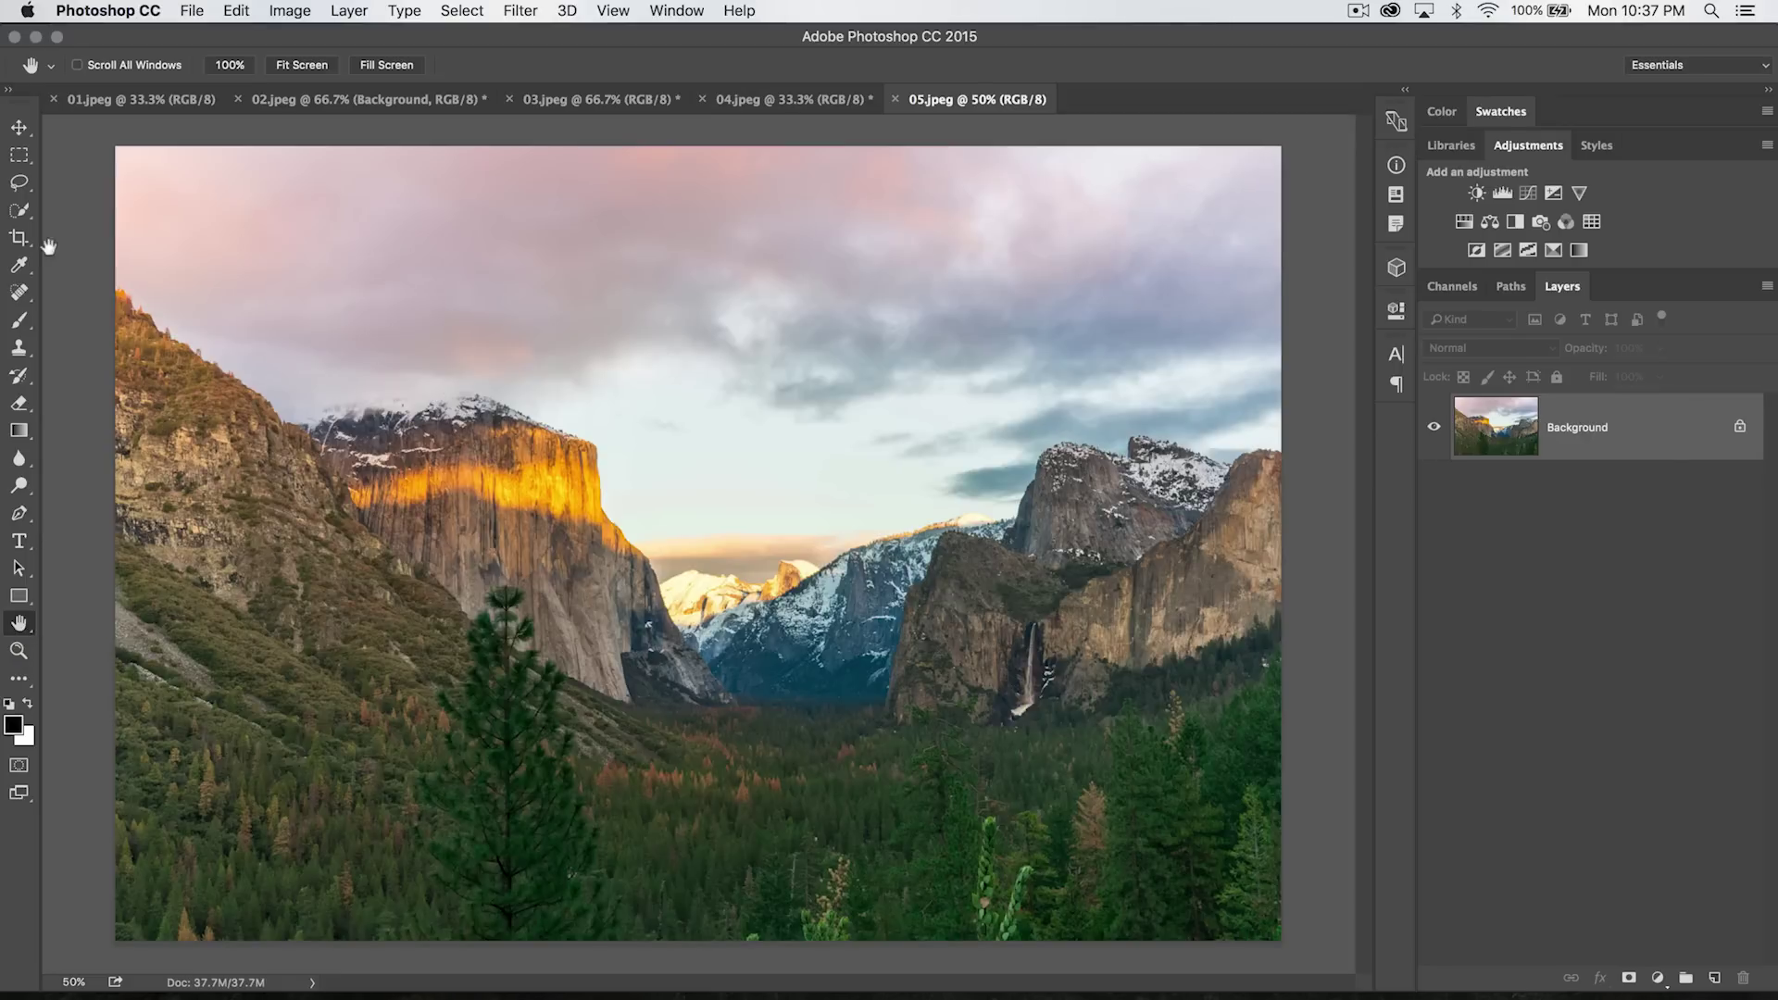
Zoom in on the photo and Spacebar-drag to pan toward the lit cliff edge and sky.
left_click(26, 142)
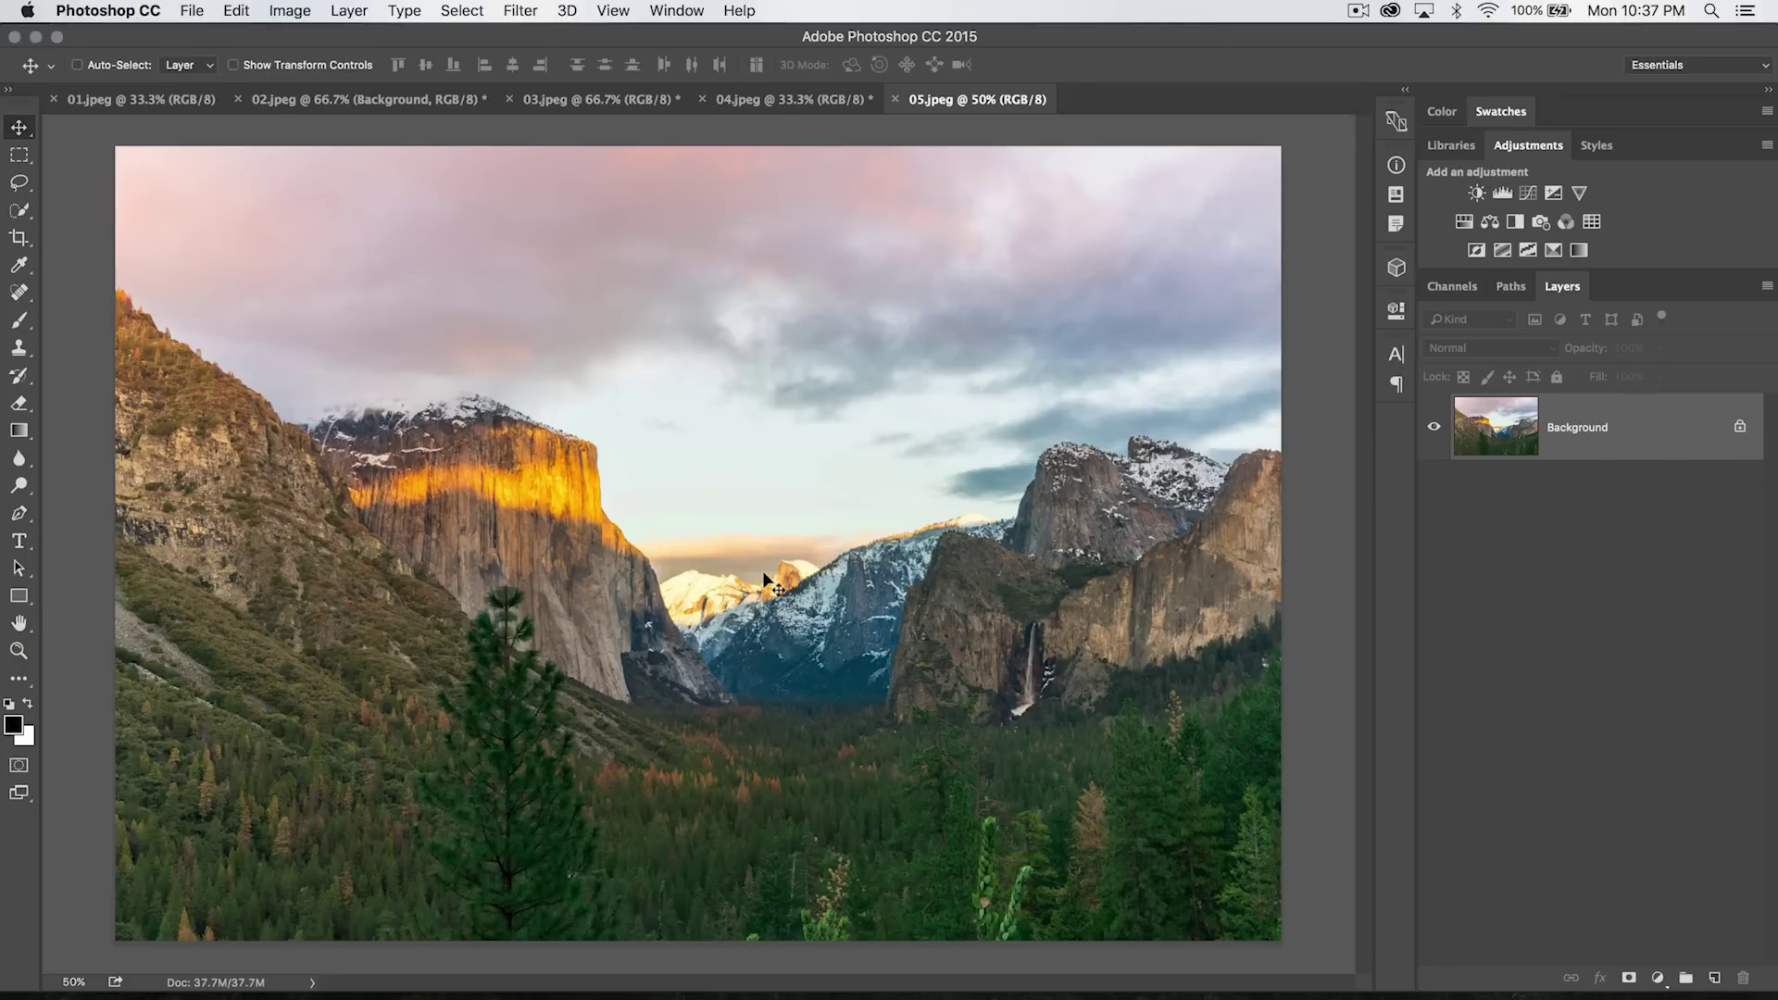
scroll(763, 574, "up", 5)
scroll(720, 528, "left", 5)
scroll(630, 501, "up", 3)
scroll(627, 500, "right", 3)
key("space")
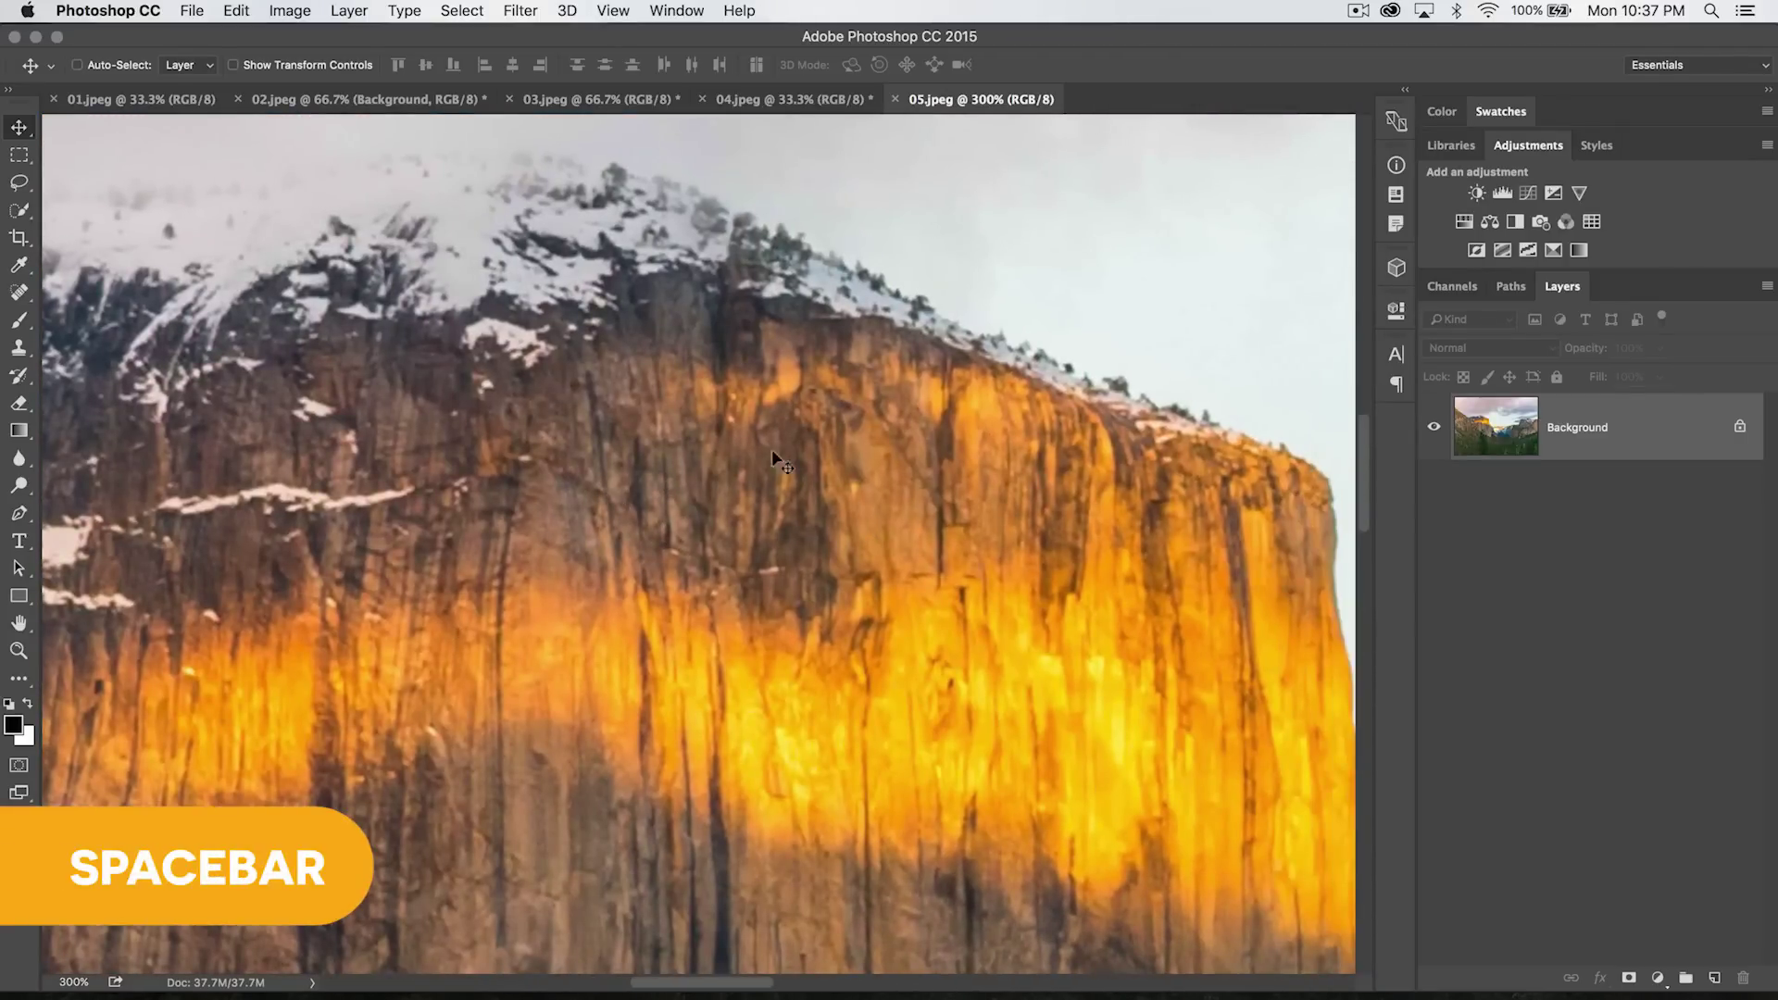
left_click_drag(937, 528, 492, 317)
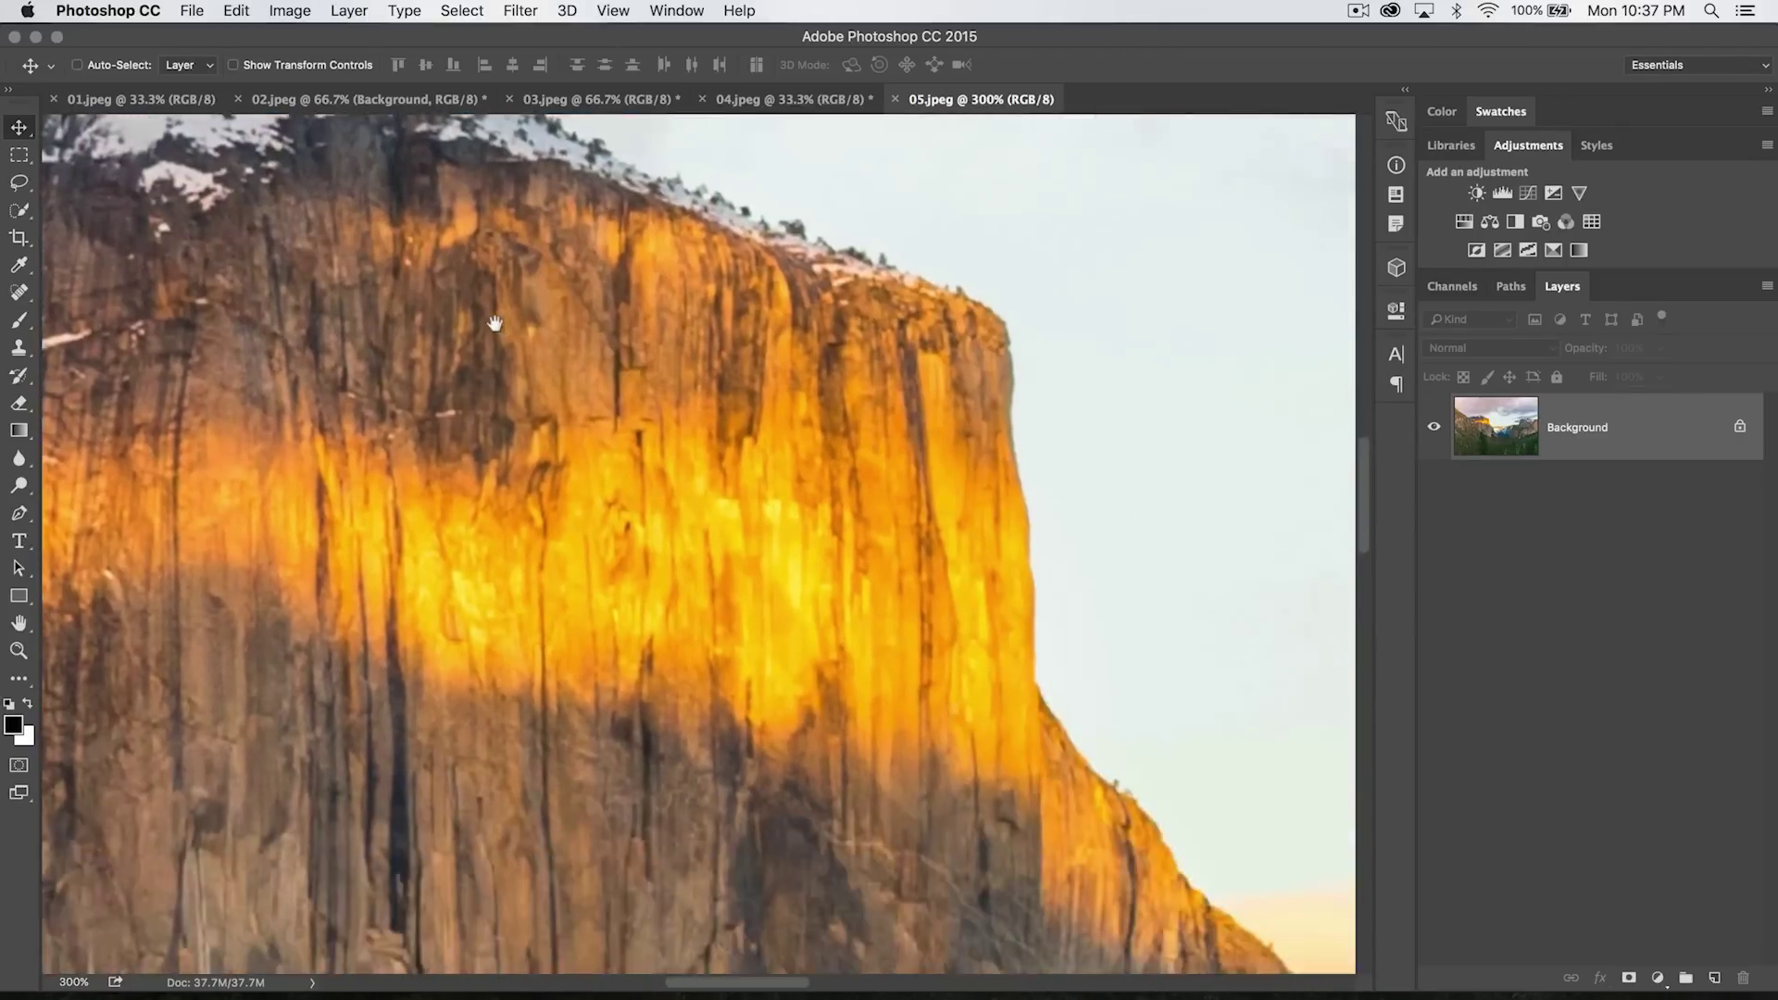
Pan toward the snowy peaks and valley, then fit the whole photo on screen with Cmd+0.
scroll(937, 478, "down", 15)
scroll(937, 478, "right", 15)
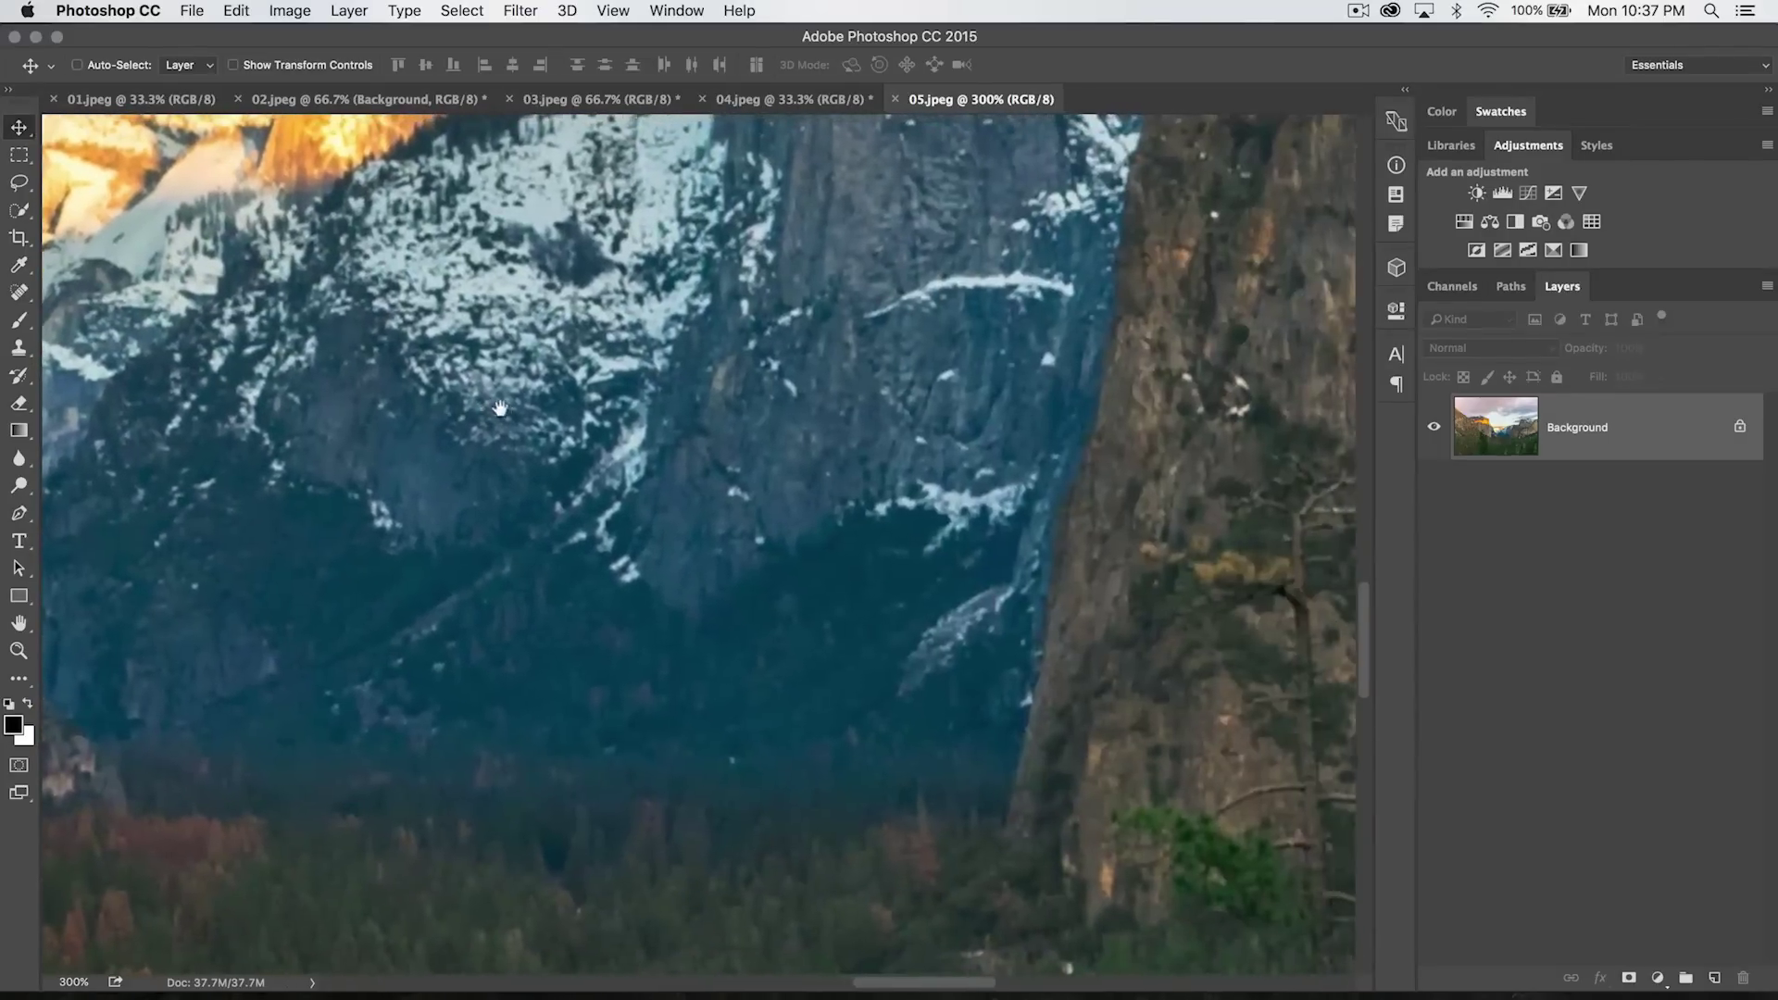
right_click(506, 414)
left_click(889, 325)
left_click_drag(889, 326, 713, 460)
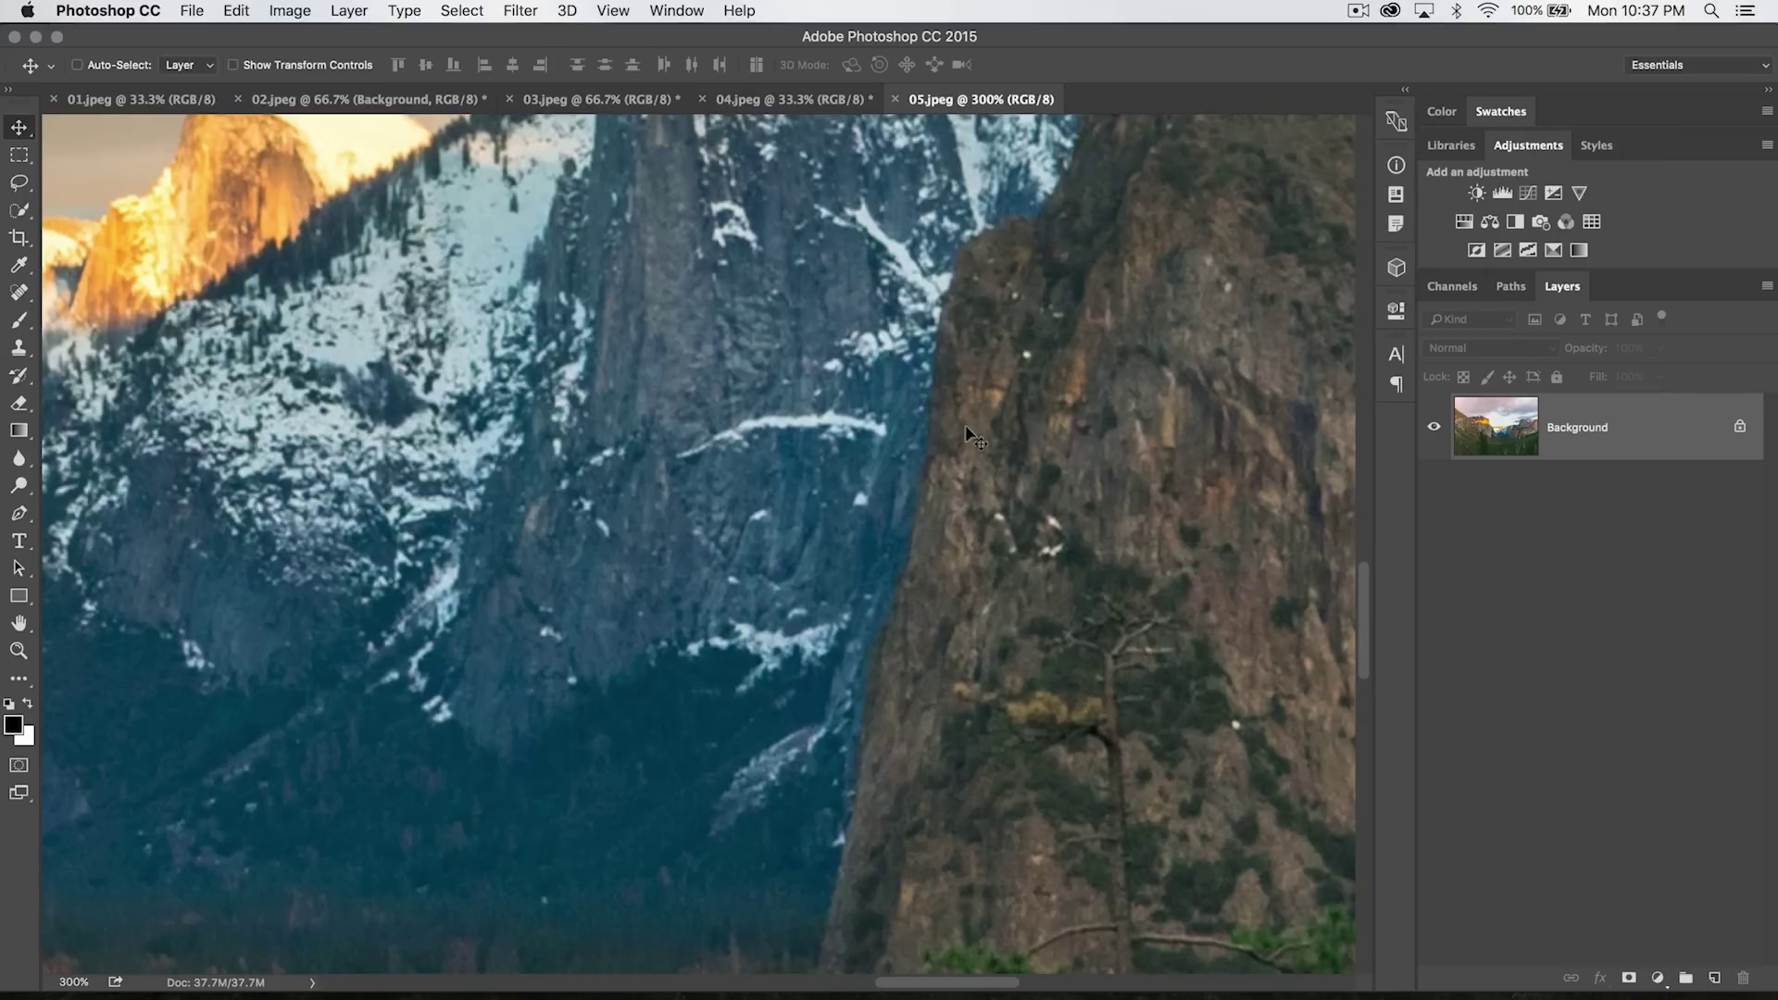
key("super+0")
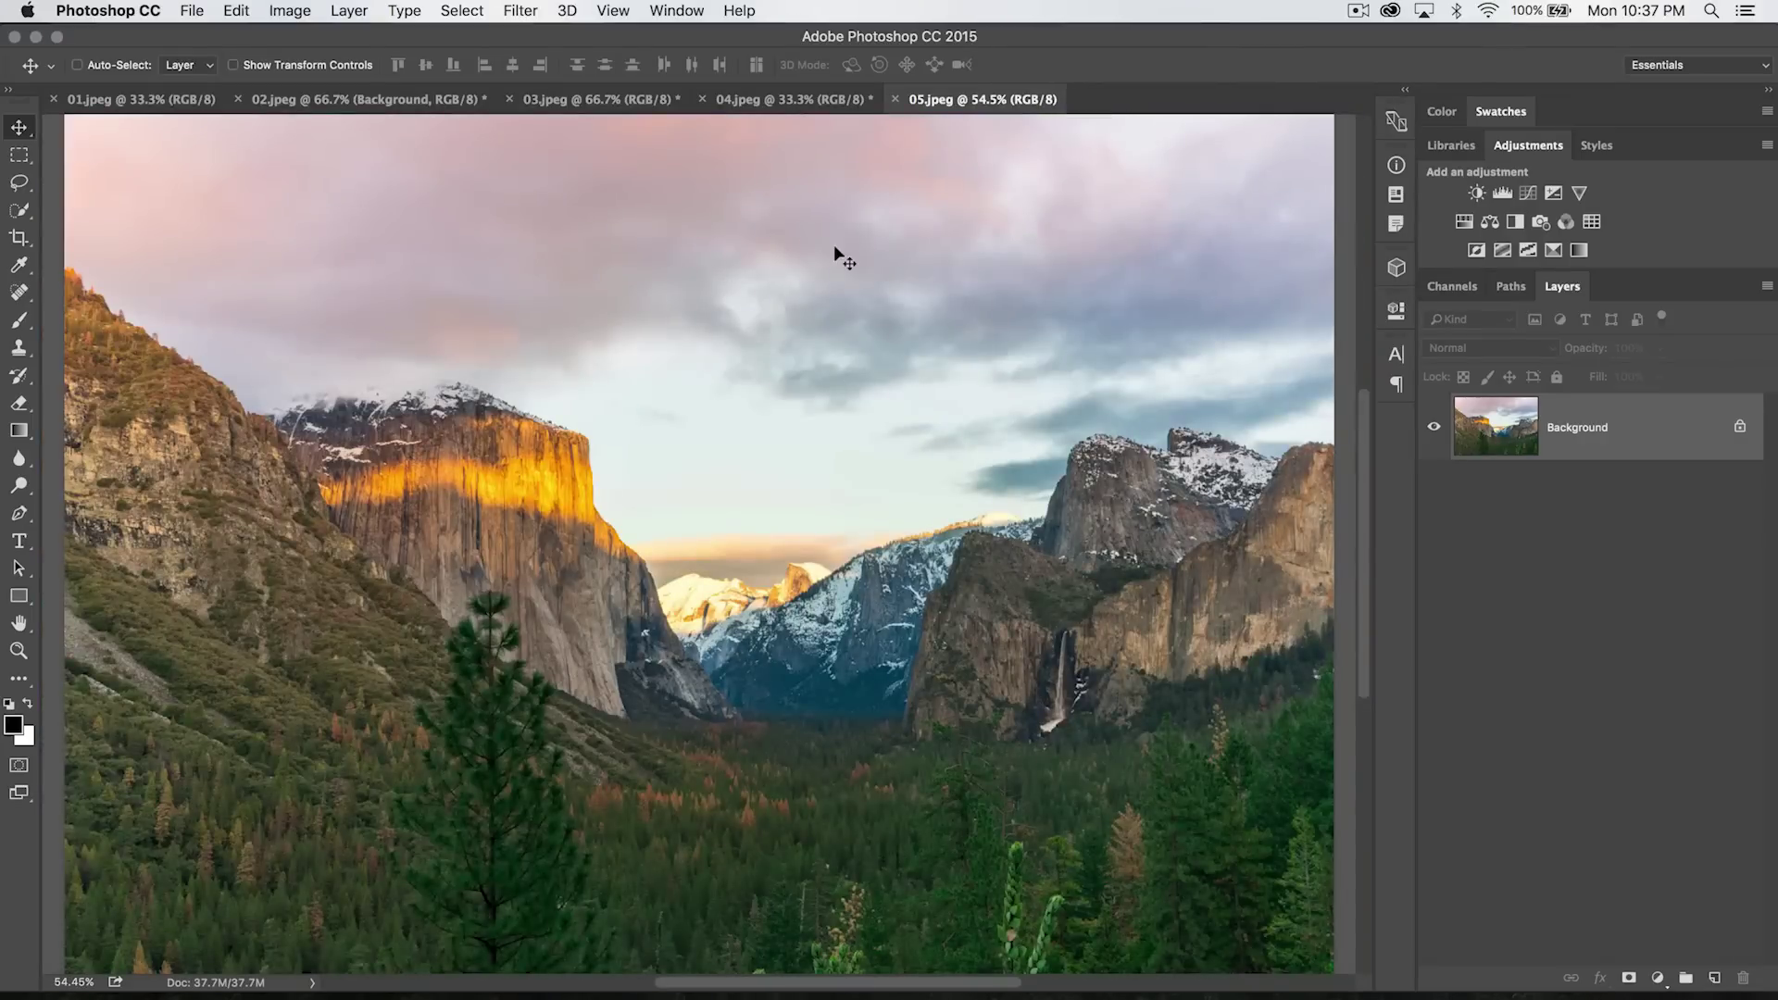
Tile the four open photos using Window > Arrange > 4-up.
left_click(682, 16)
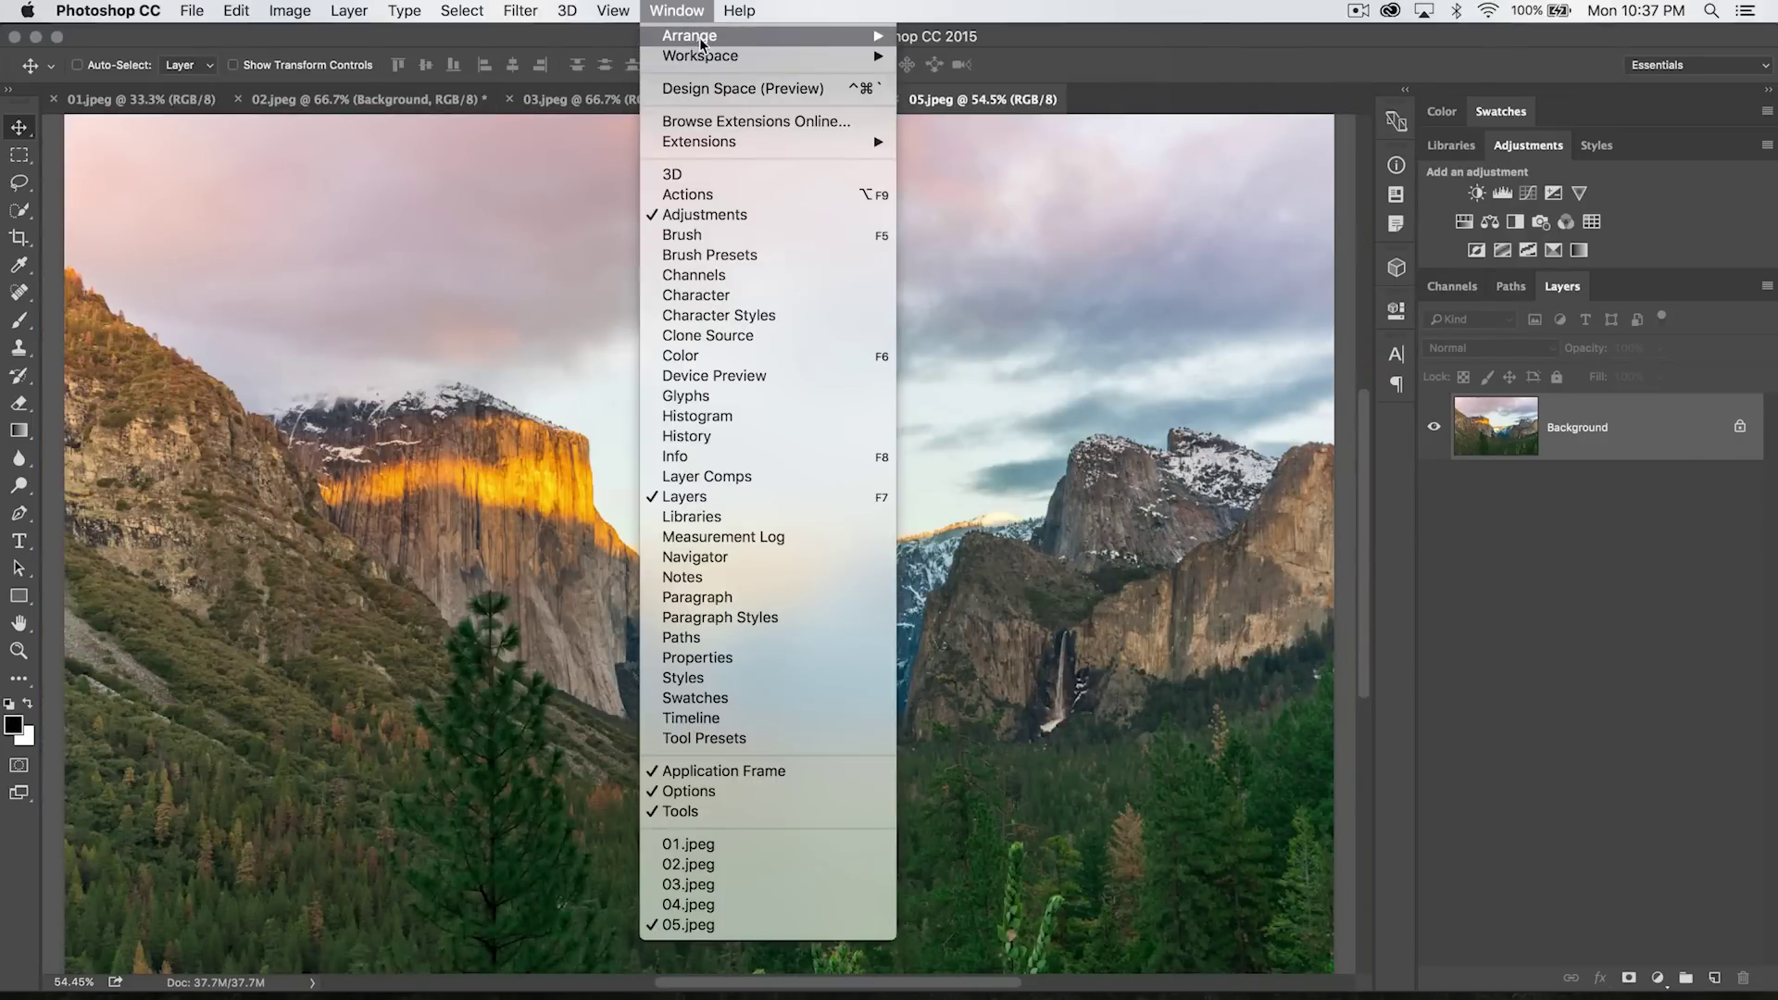
mouse_move(689, 36)
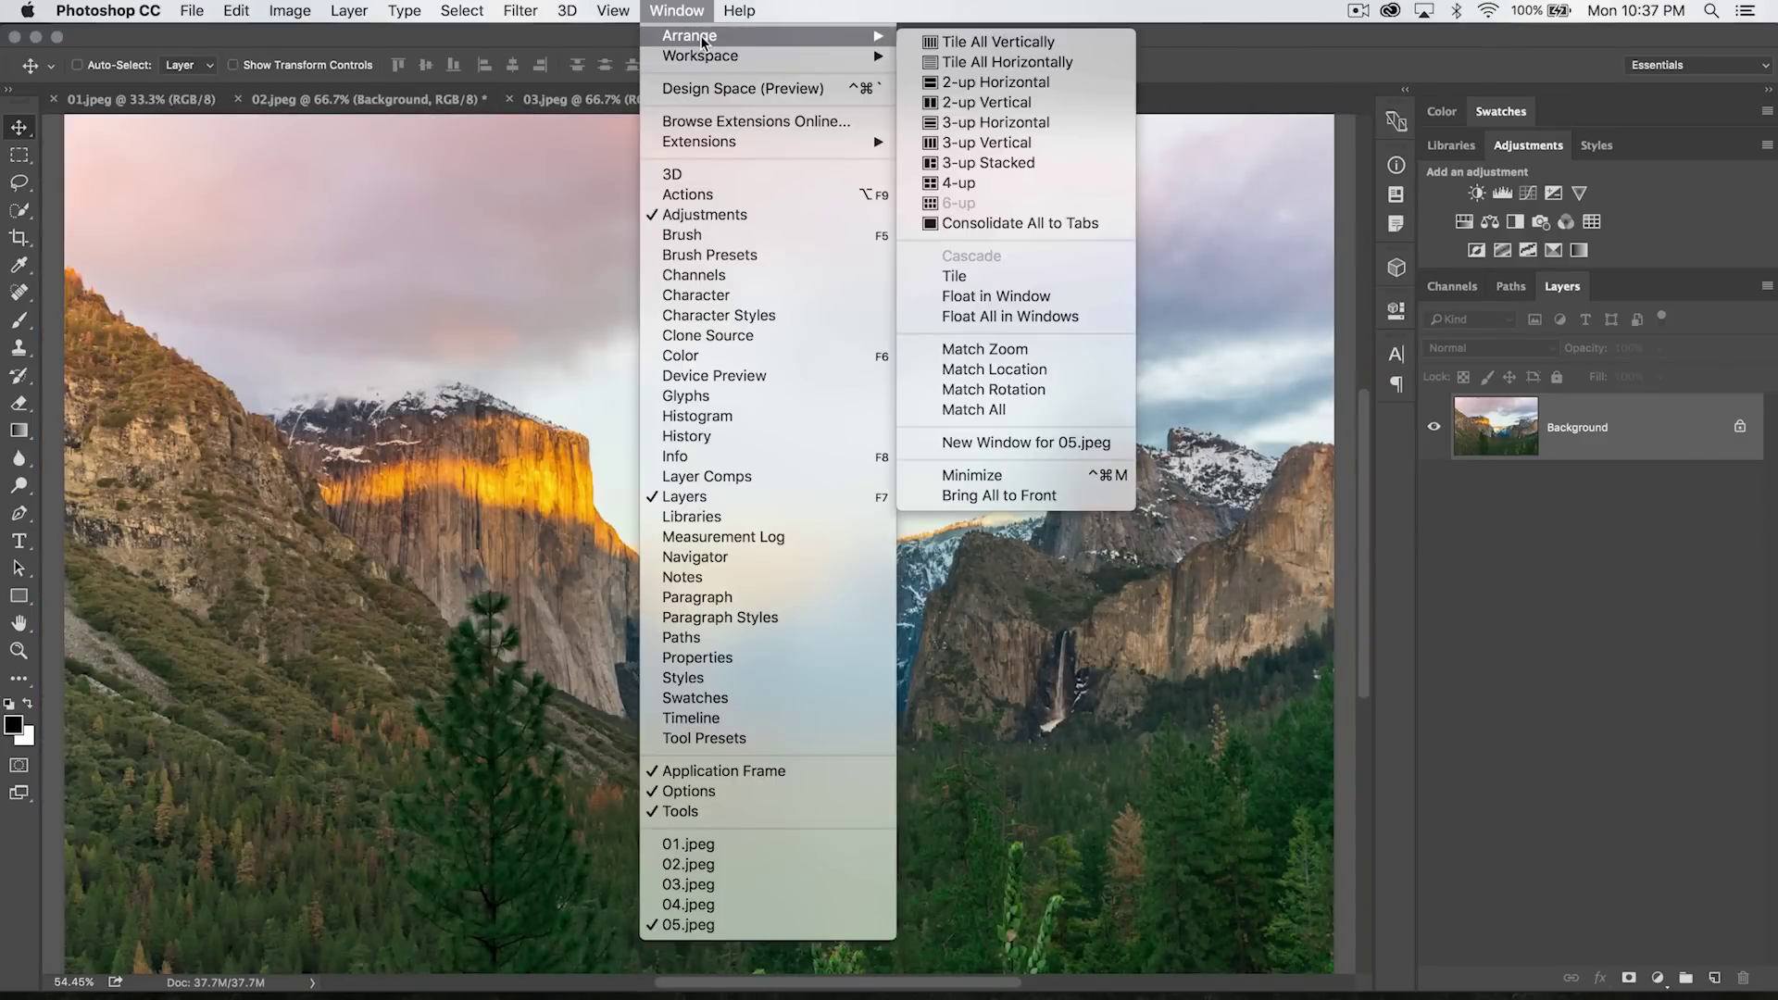
left_click(976, 185)
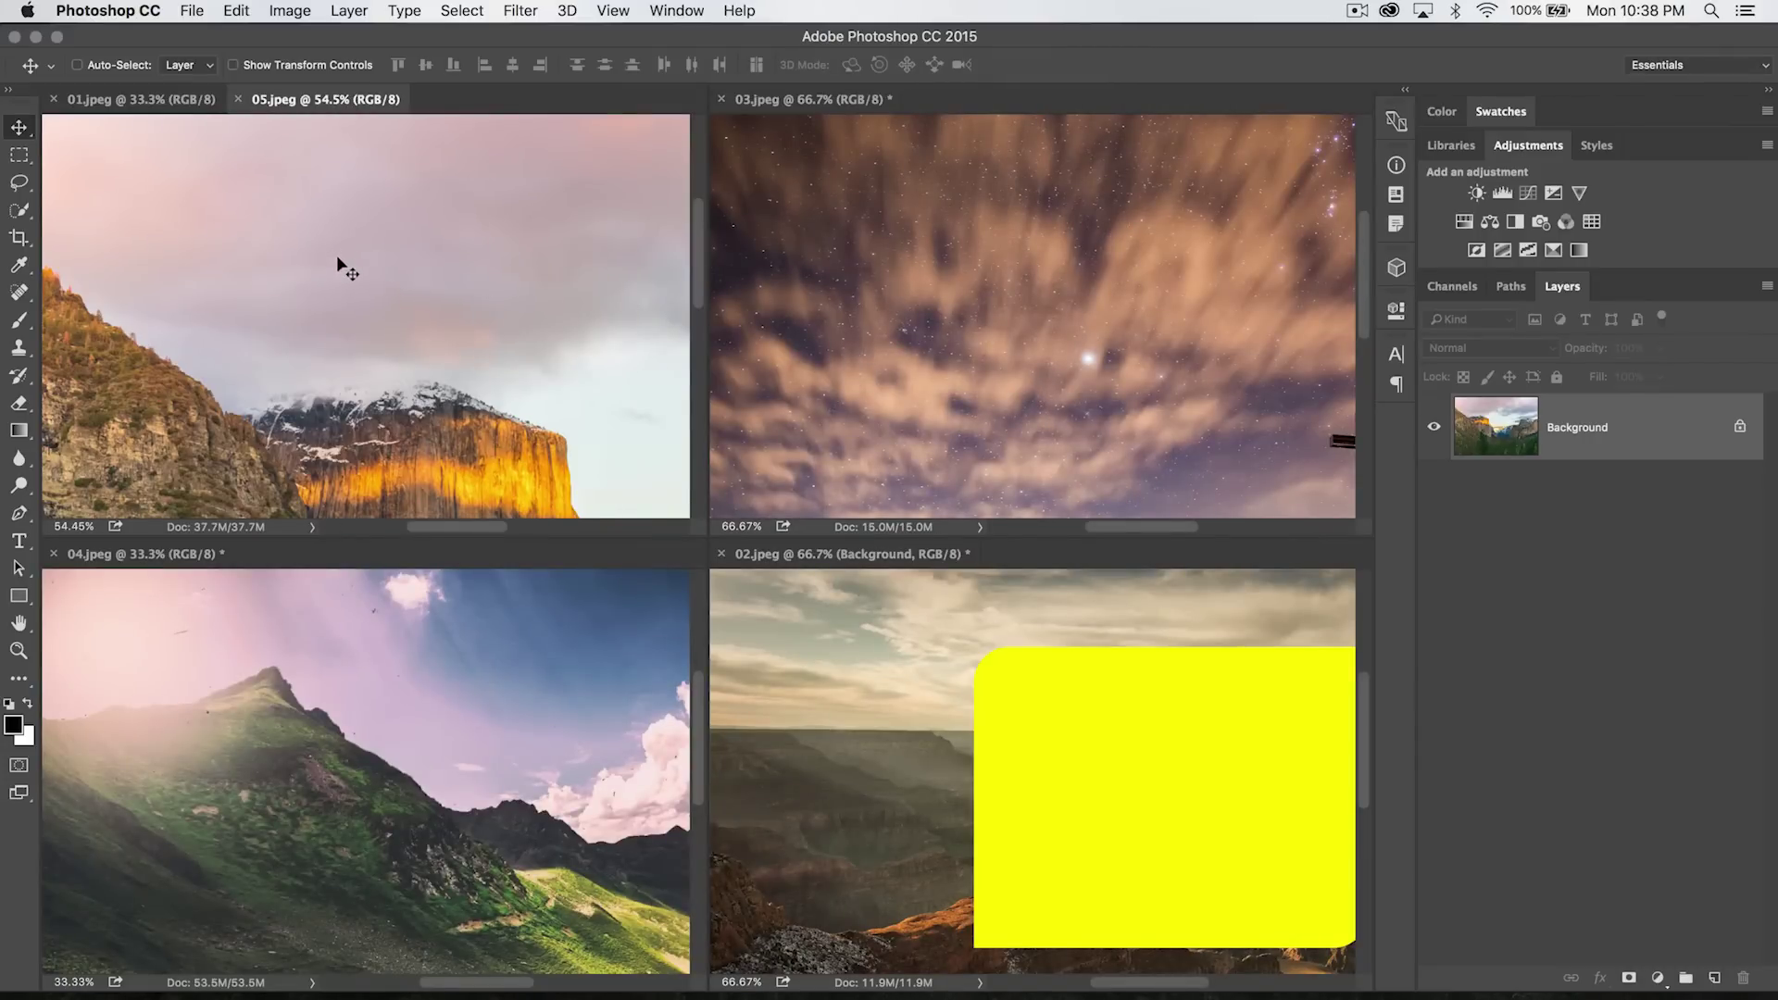
With the Hand tool and Scroll All Windows enabled, pan all four photos together.
left_click(19, 623)
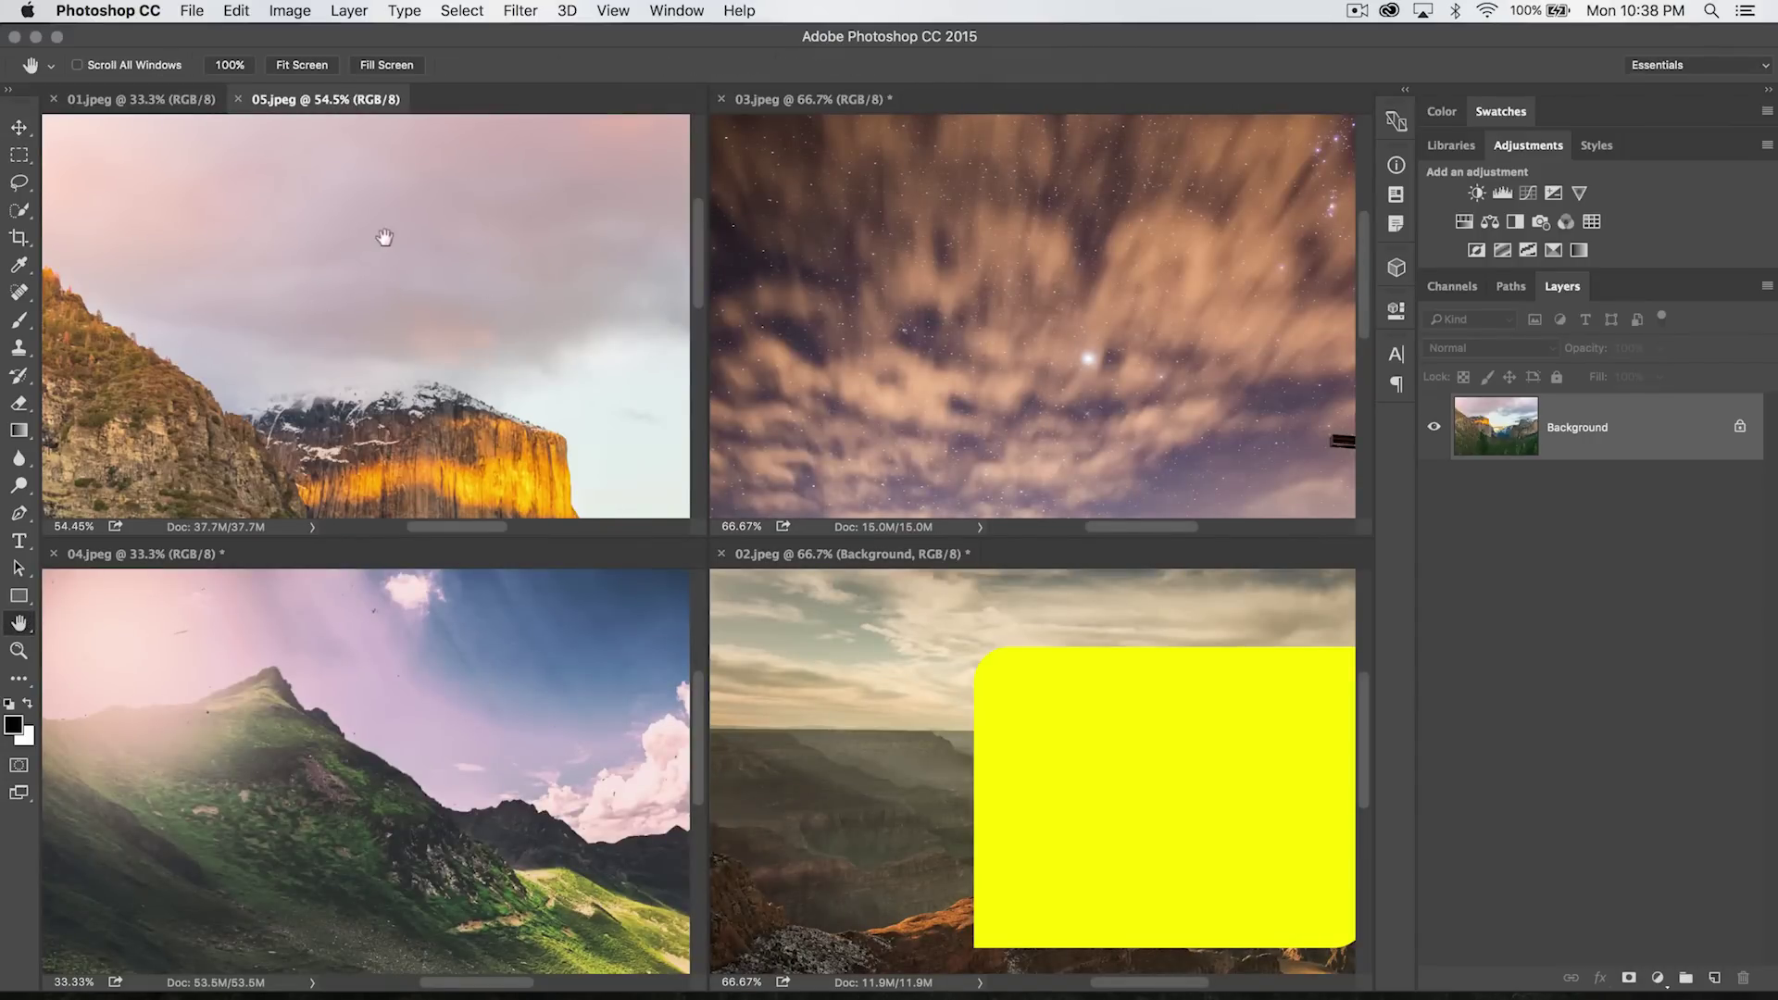
left_click_drag(364, 247, 278, 243)
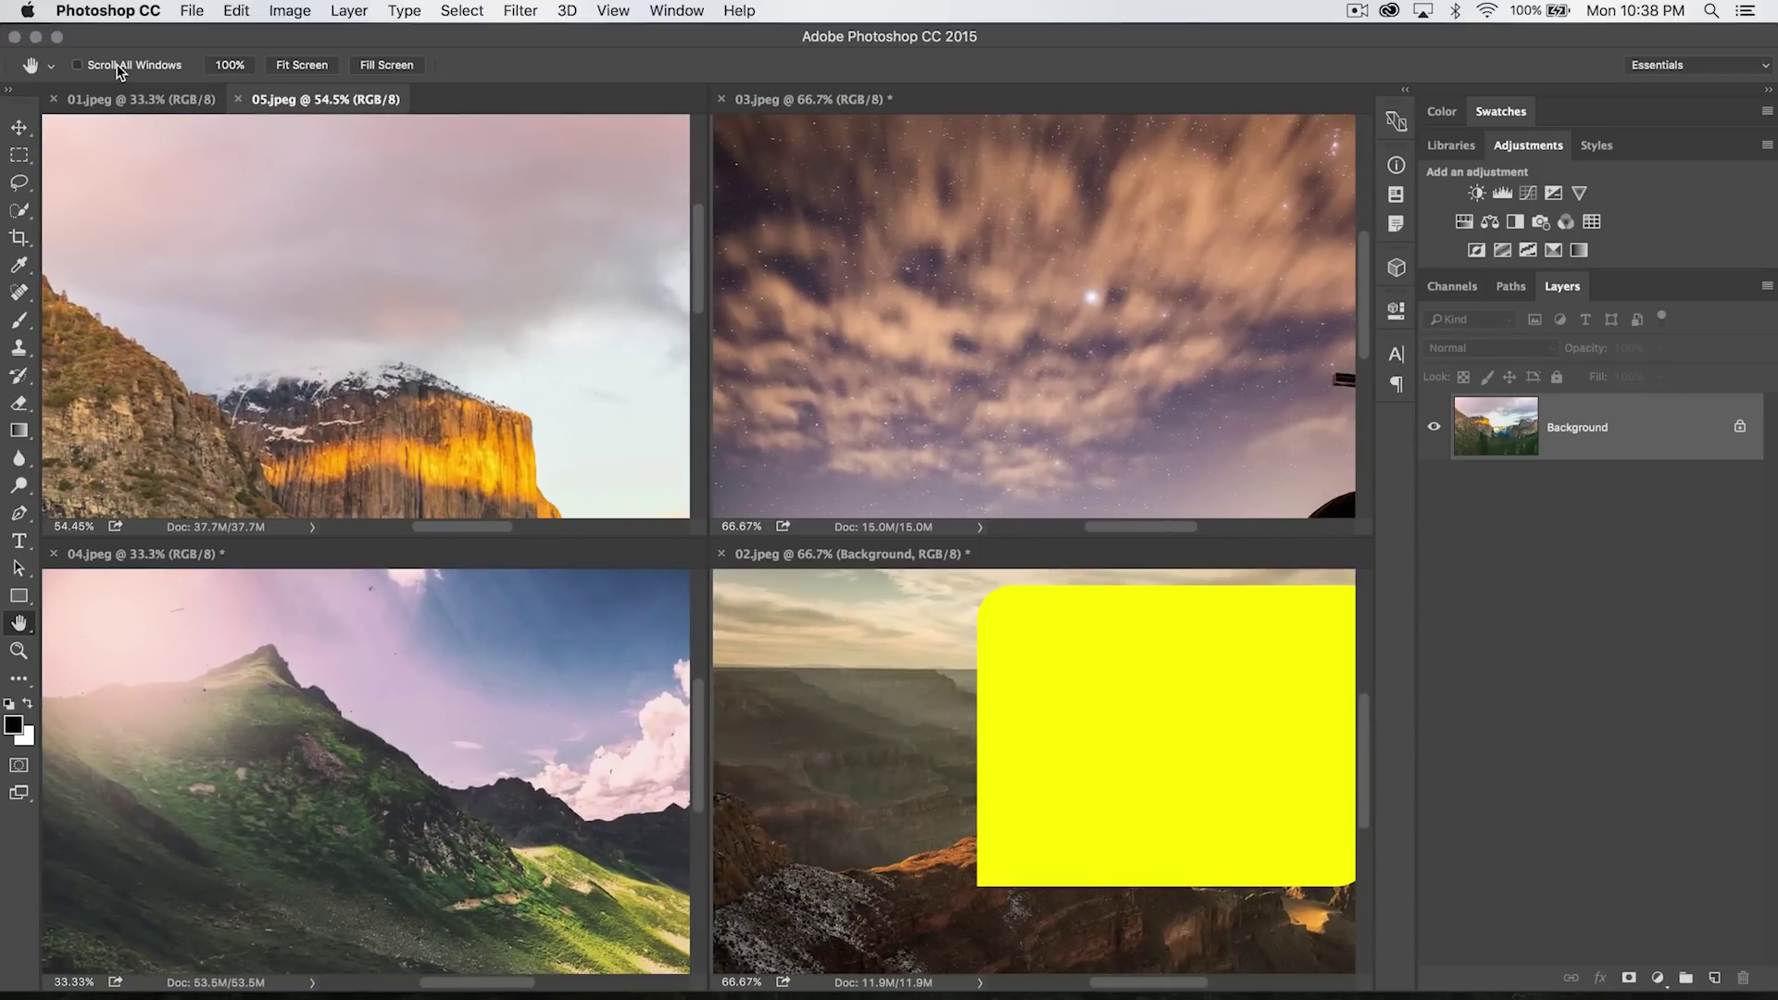
left_click(78, 65)
left_click_drag(369, 297, 310, 206)
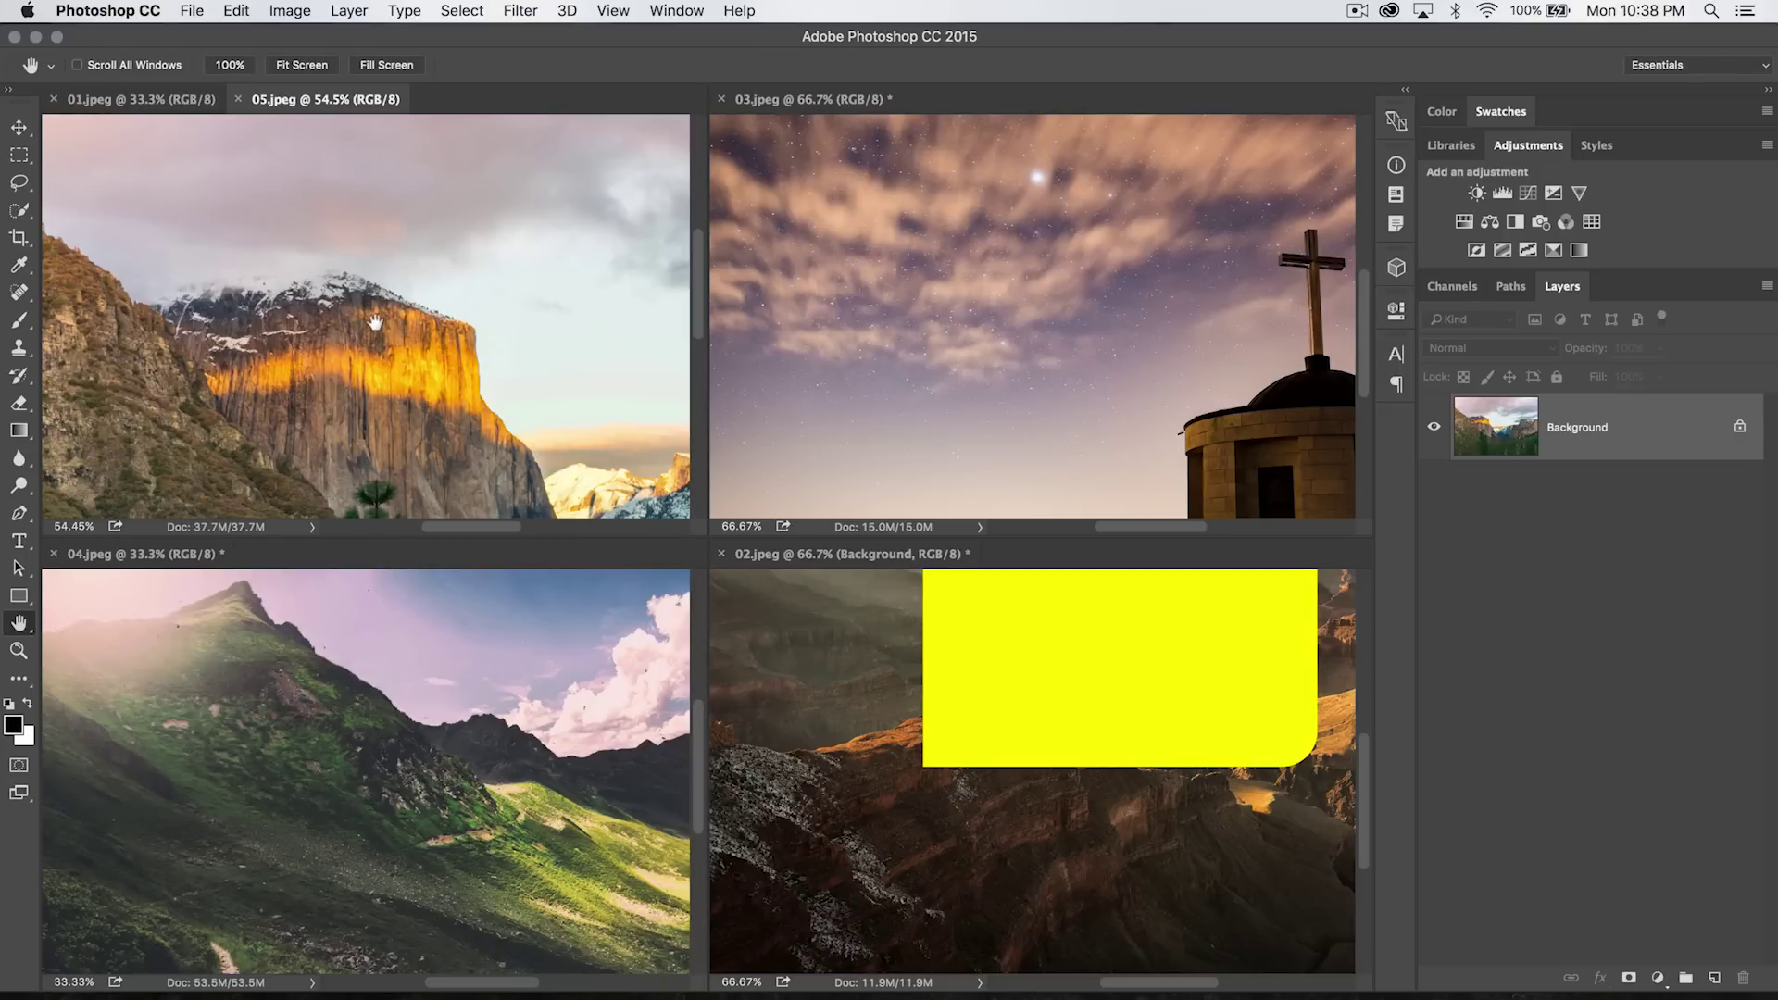
left_click_drag(375, 321, 414, 175)
Gather the tiled photos back into tabs with Window > Arrange > Consolidate All to Tabs.
left_click(695, 13)
mouse_move(693, 37)
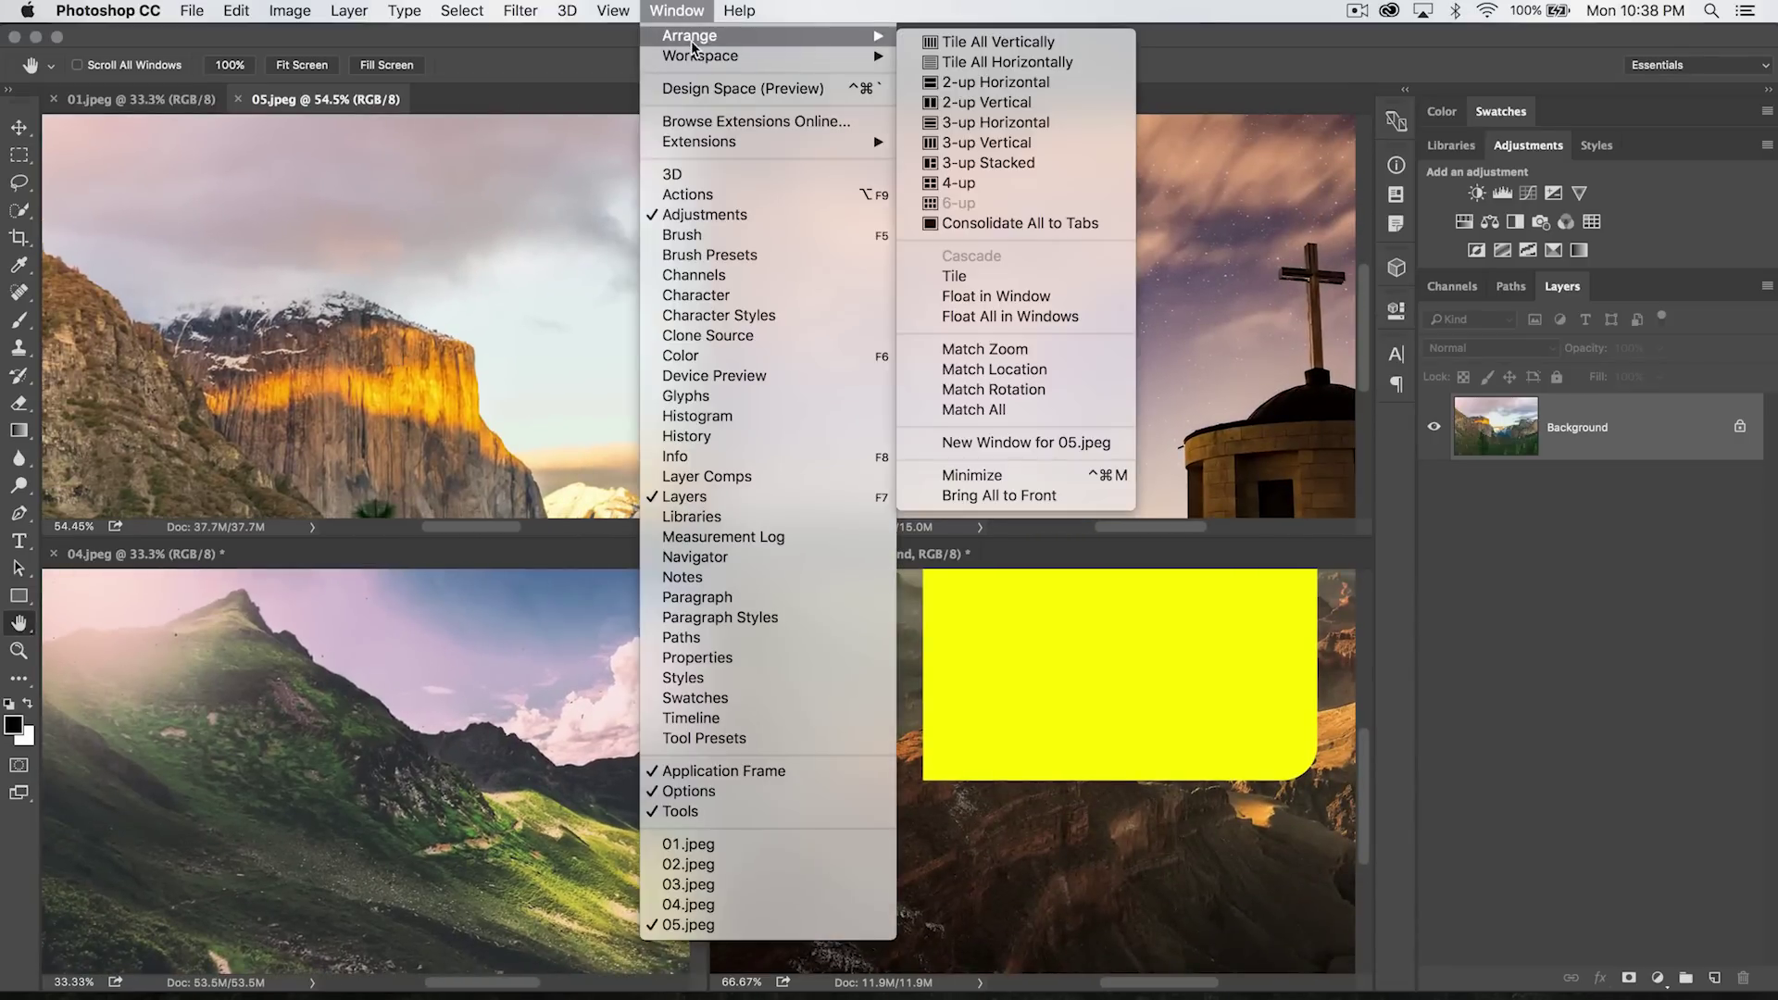
left_click(1013, 226)
Zoom out on the Yosemite photo, apply Fill Screen, then zoom out again.
key("super+minus")
key("super+minus")
key("super+minus")
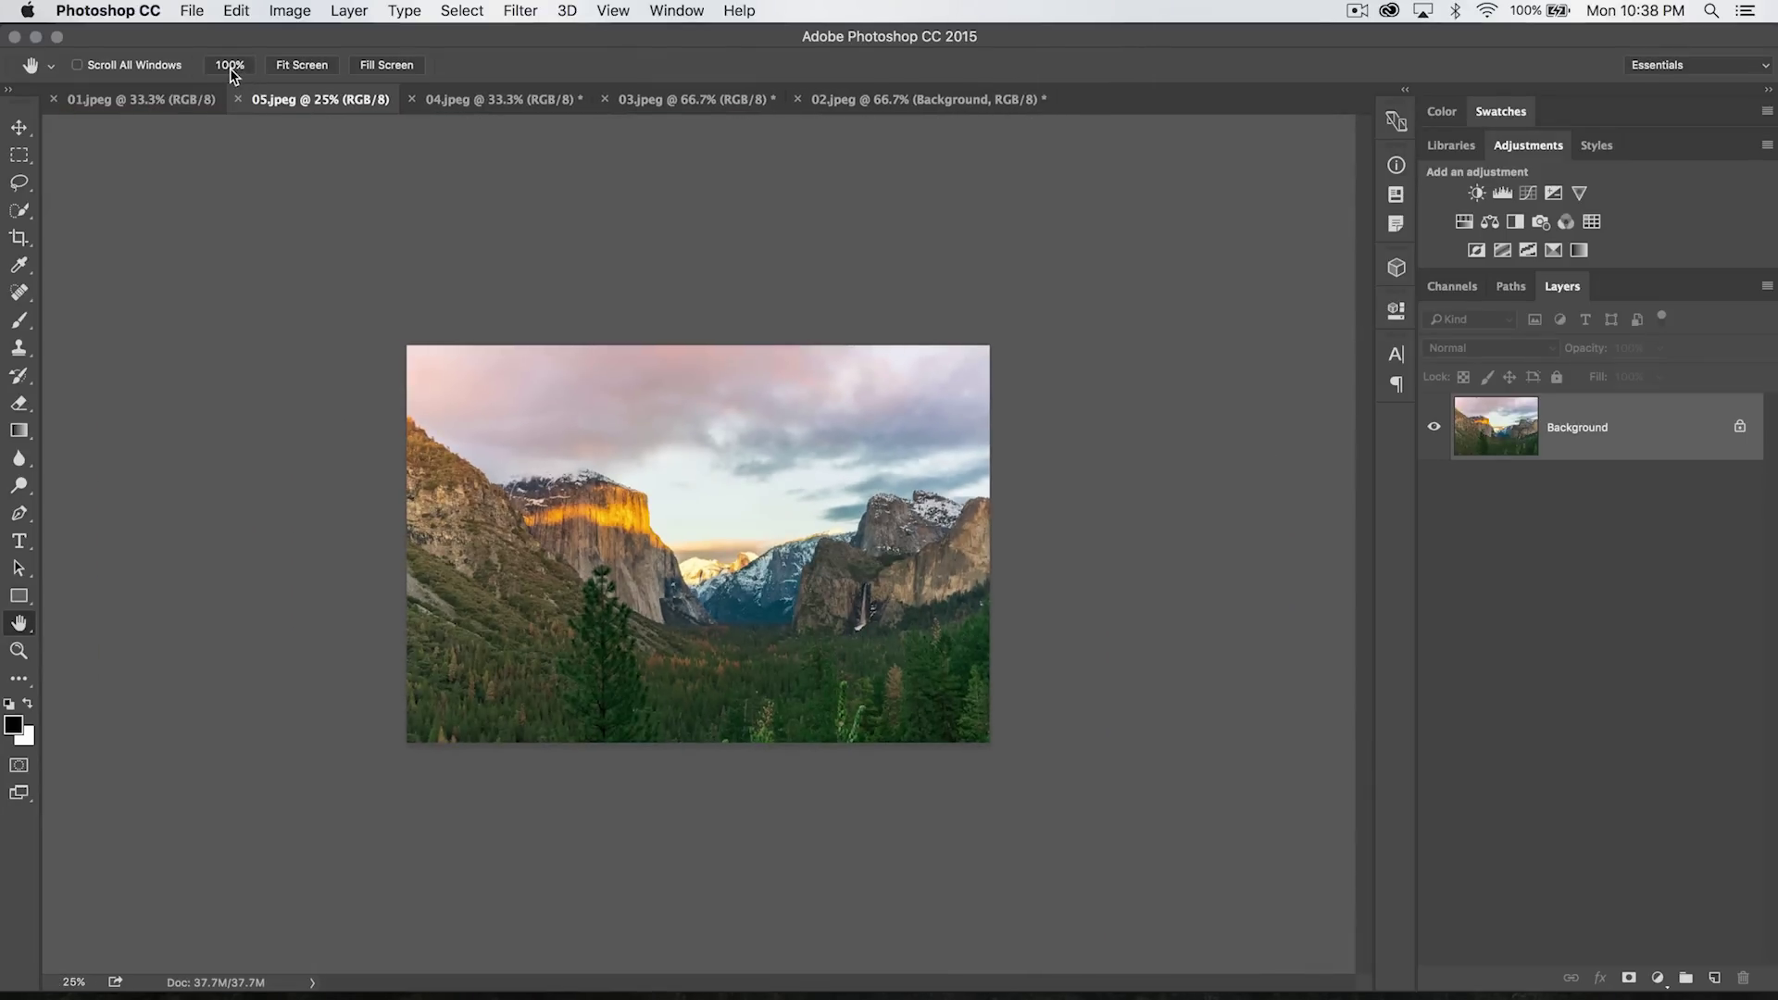
left_click(388, 66)
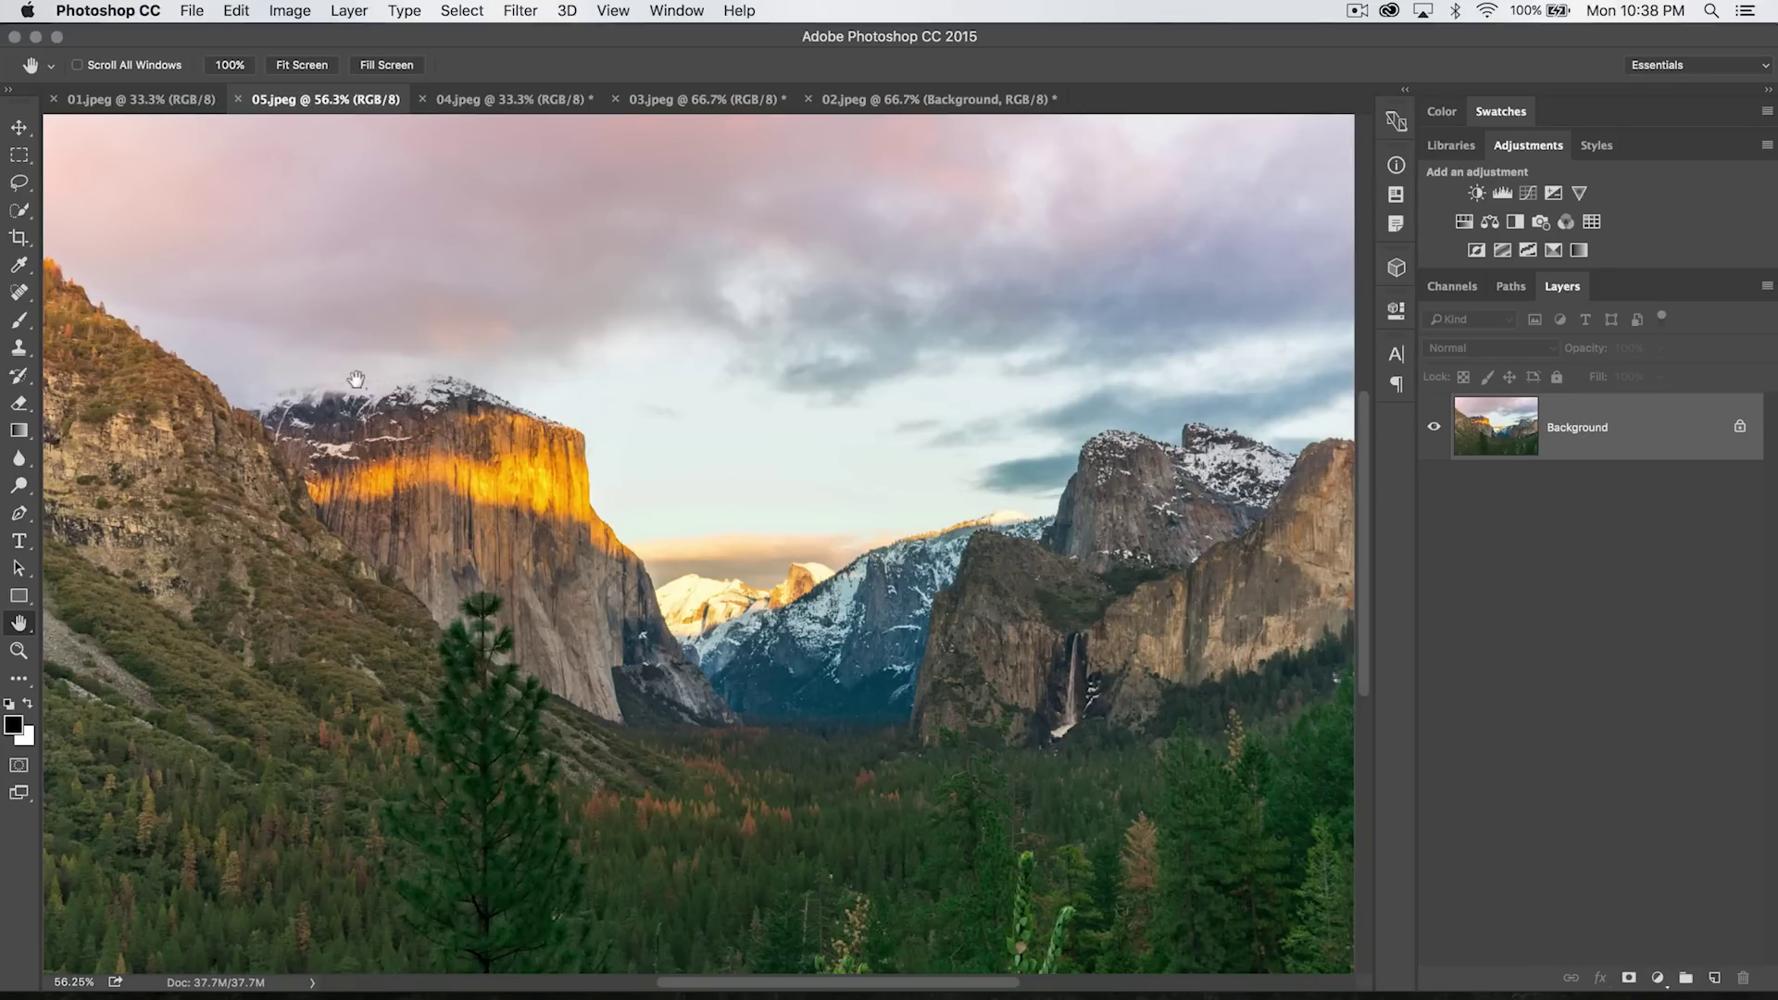
key("super+minus")
key("super+minus")
key("super+minus")
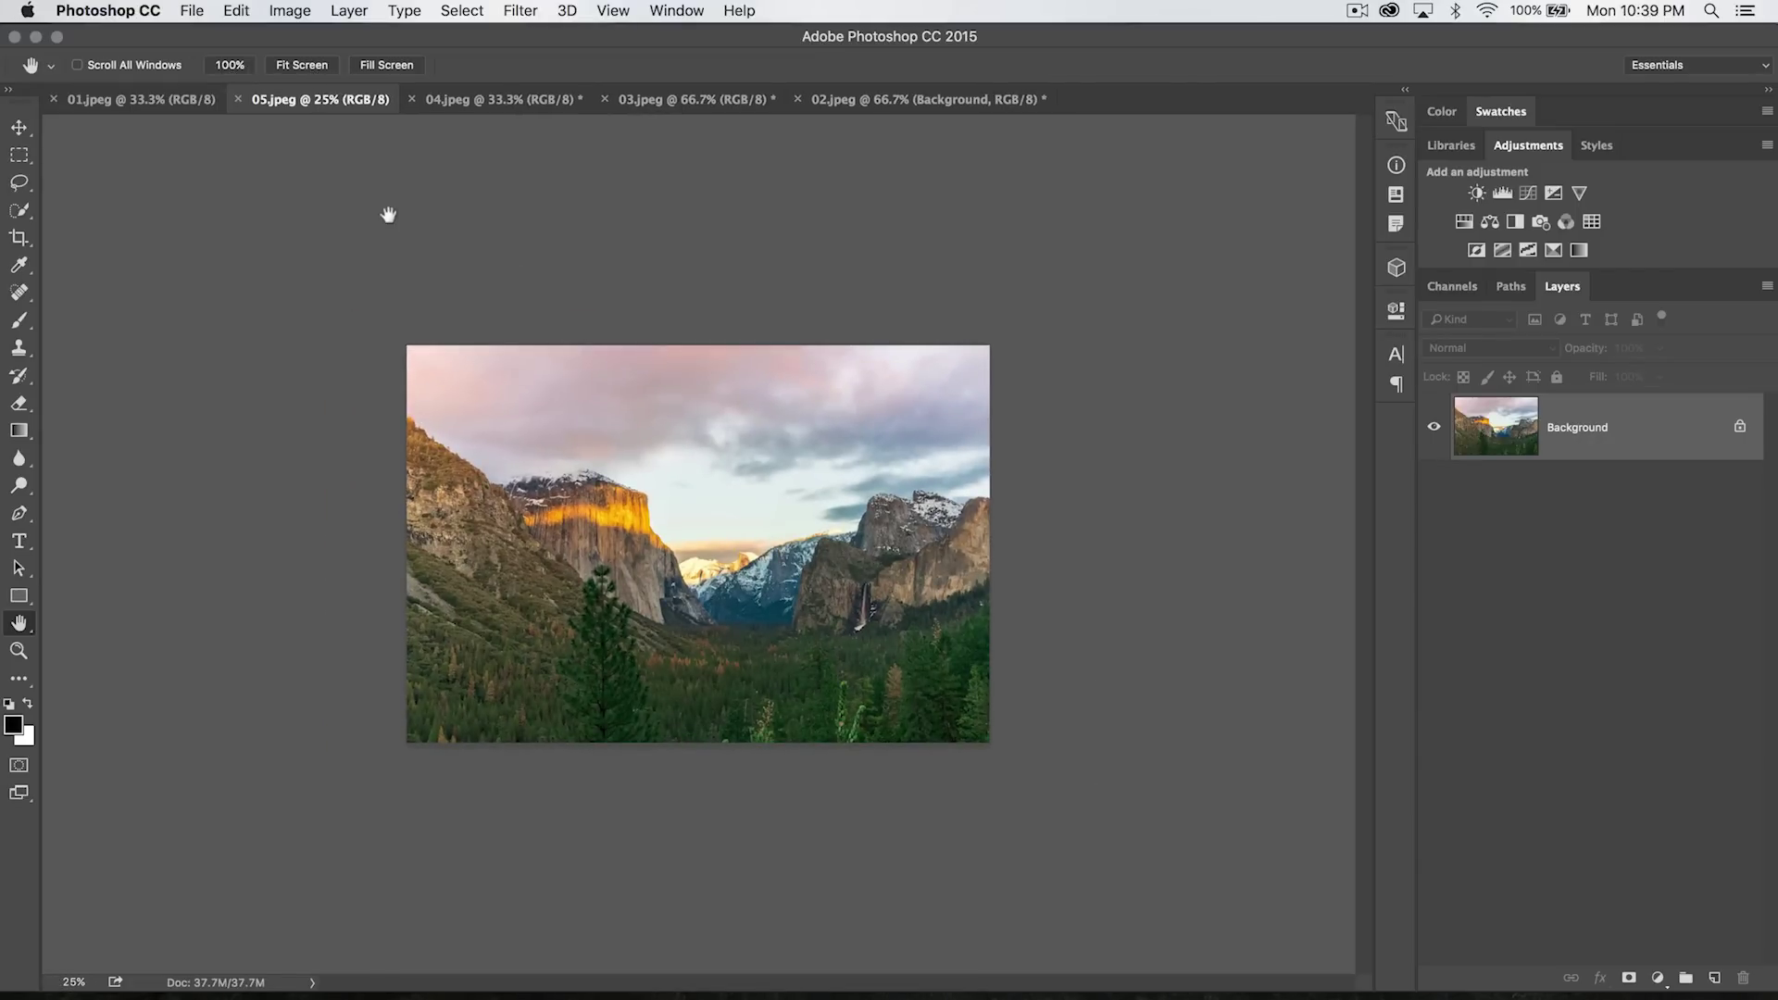
Fit the Yosemite photo on screen, zoom out to 50%, then fit it again.
key("super+0")
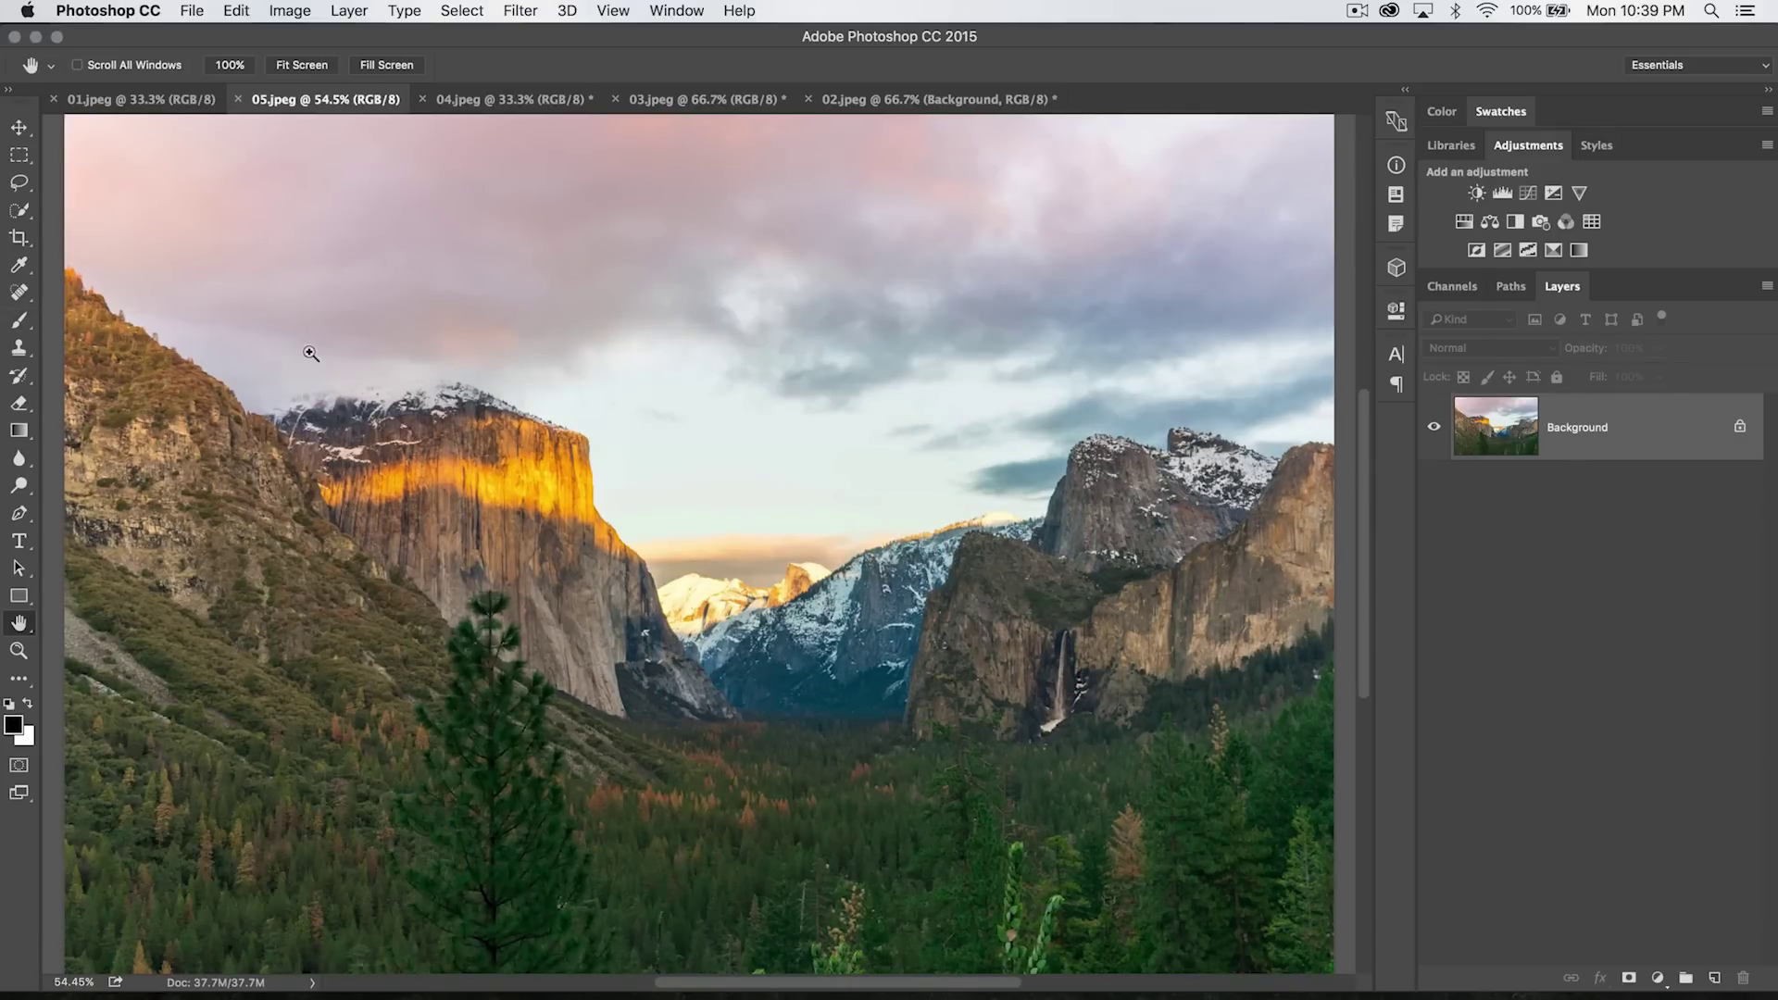
key("super+minus")
key("super+0")
Fit the green mountain photo 04.jpeg to its window, then view 05.jpeg at 100%.
left_click(500, 96)
key("super+0")
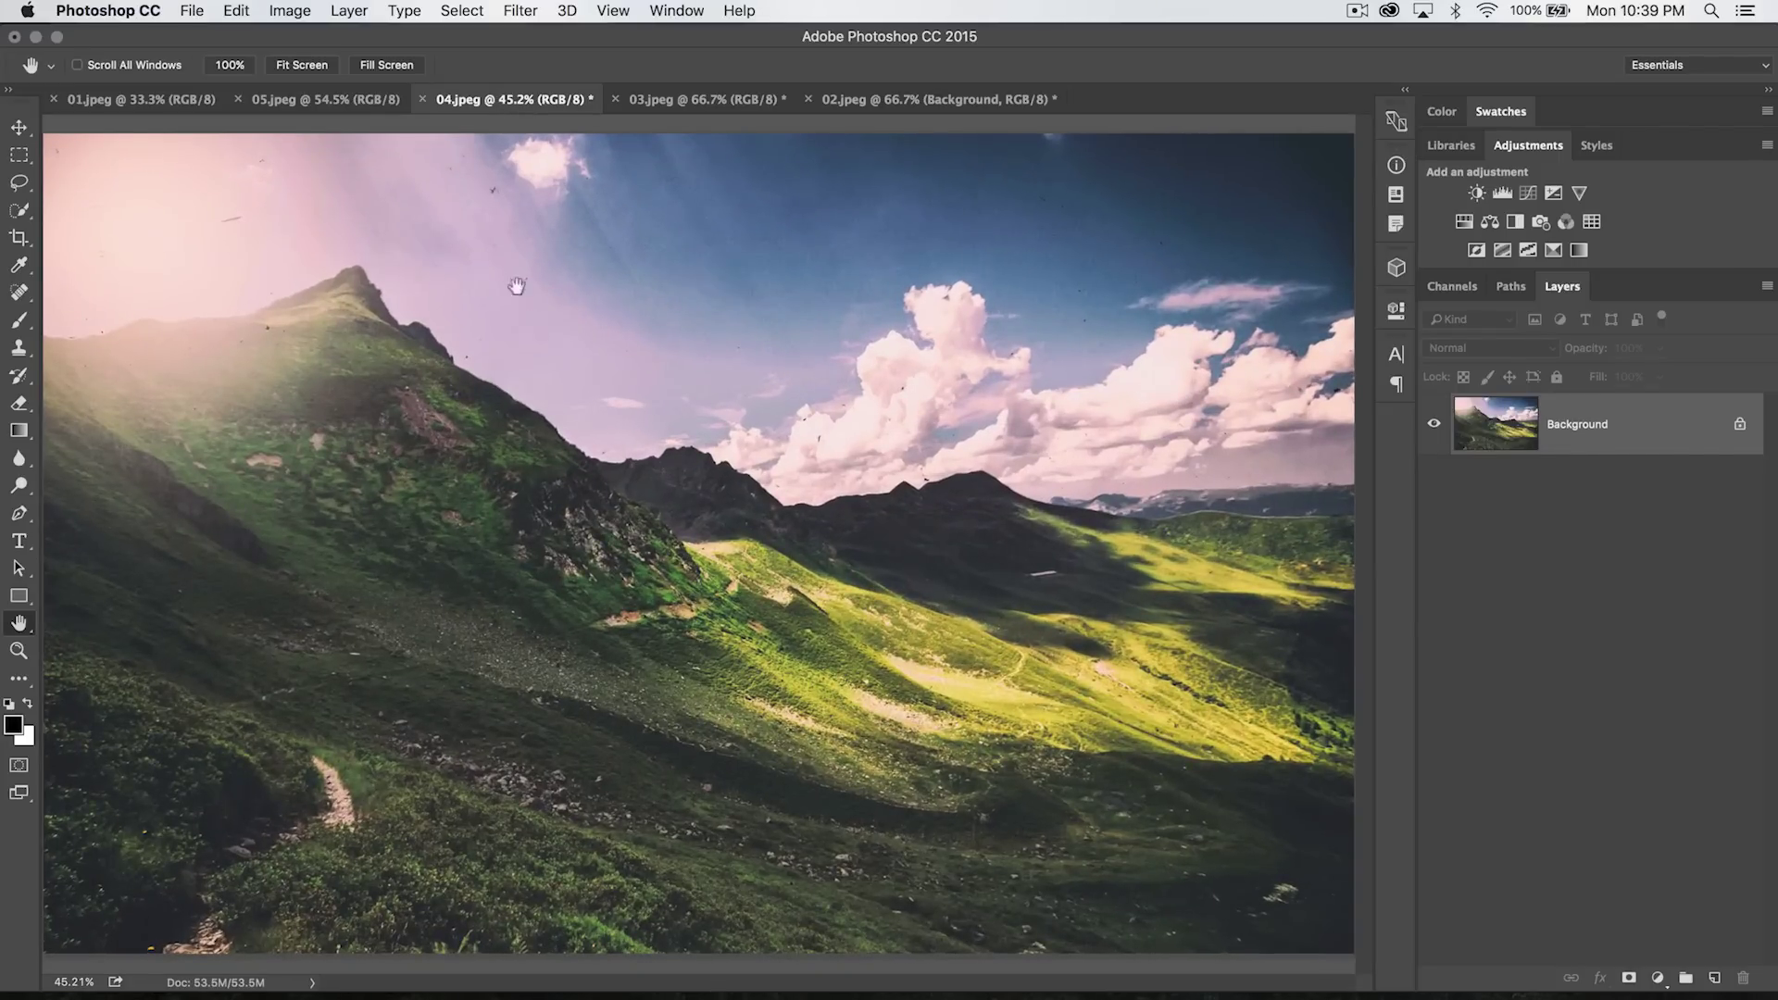
left_click(340, 96)
key("super+1")
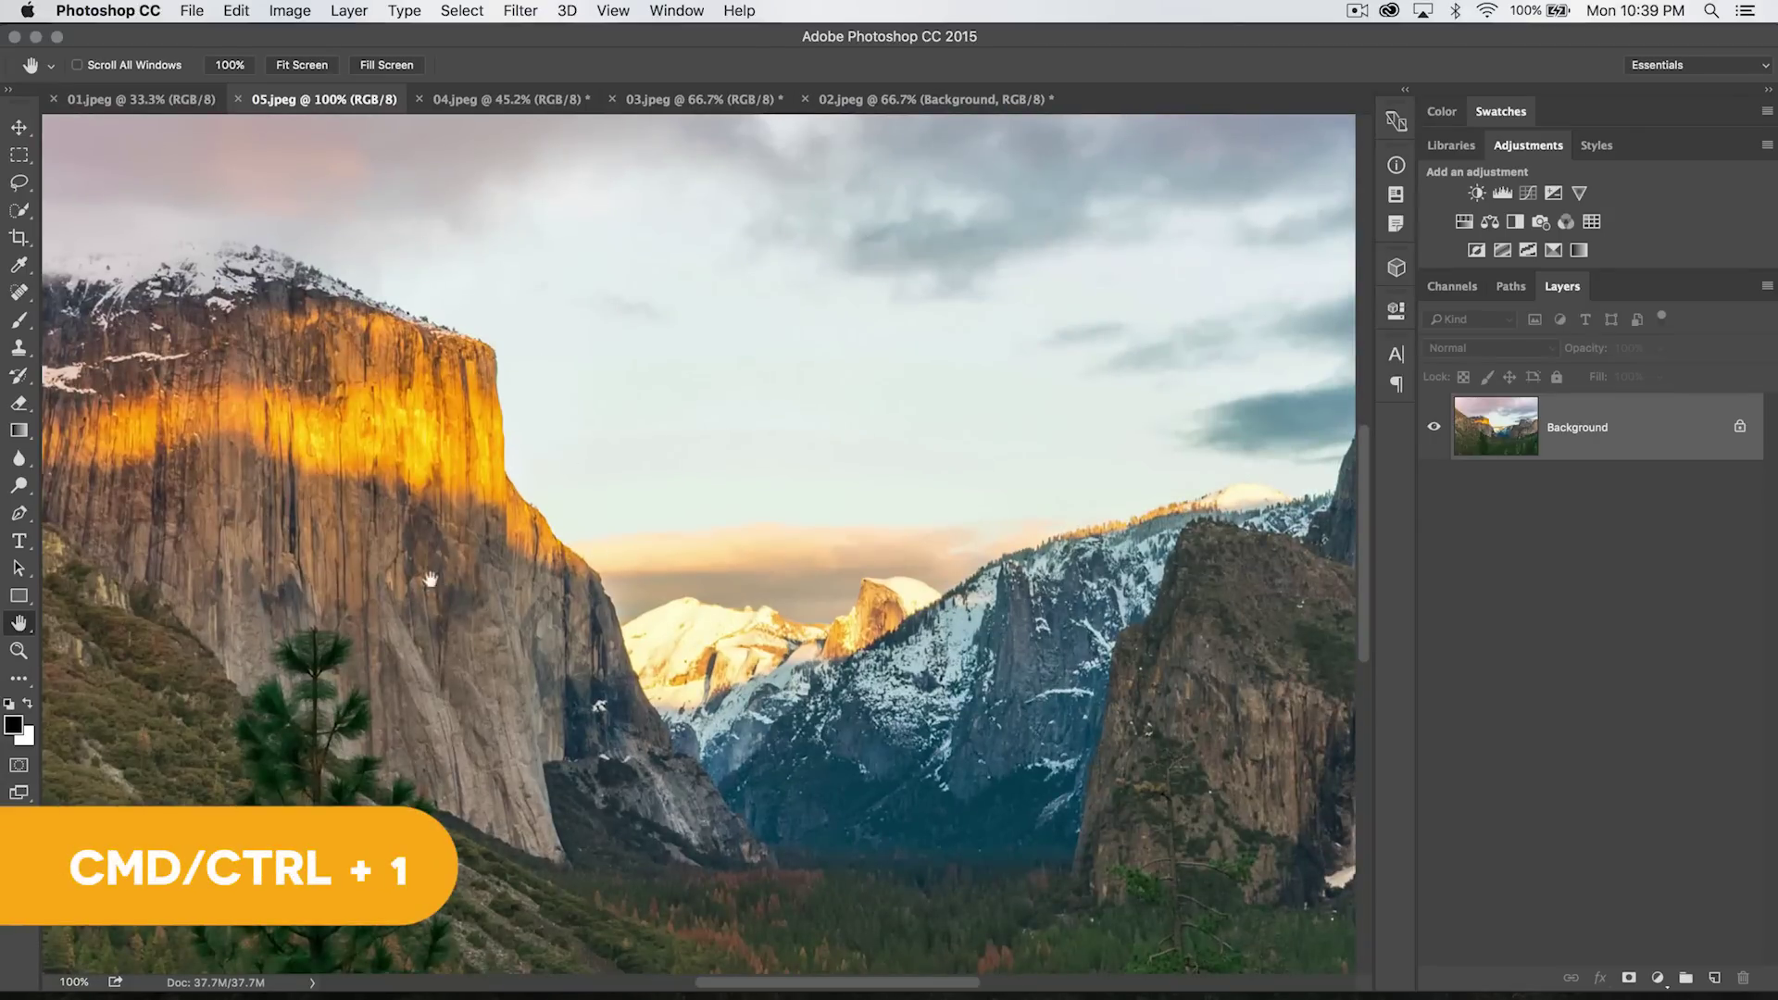
key("super+alt+i")
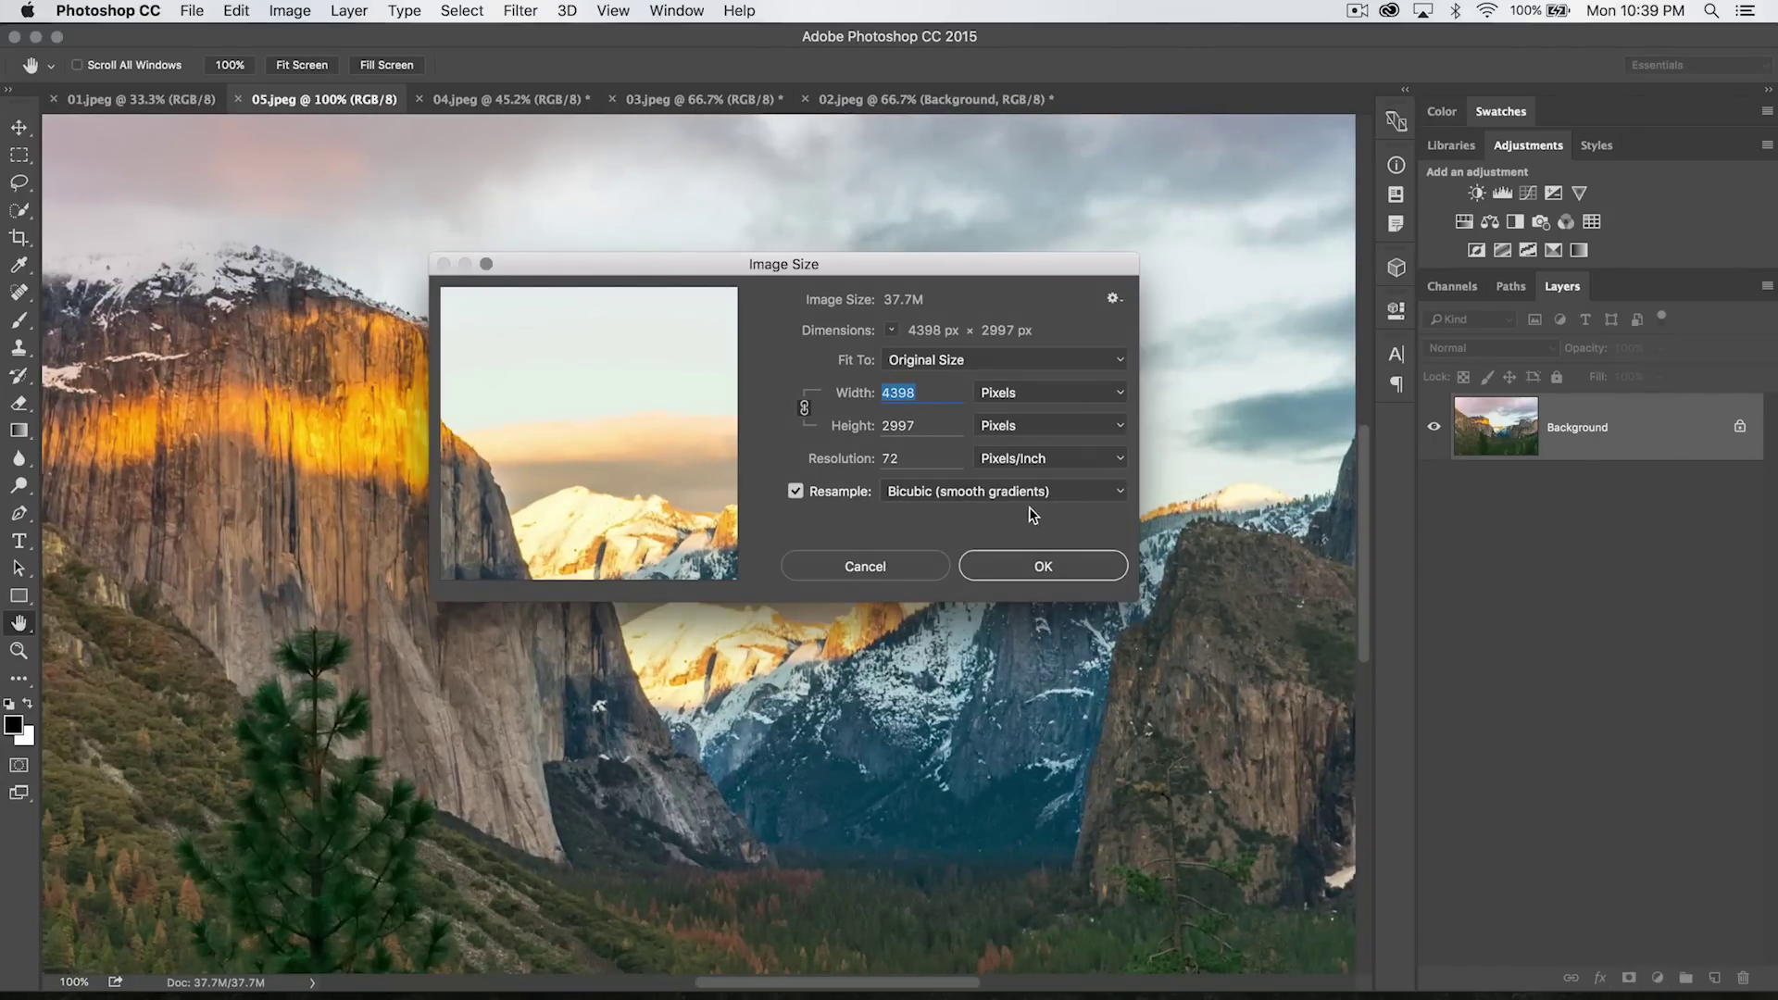
left_click(1045, 561)
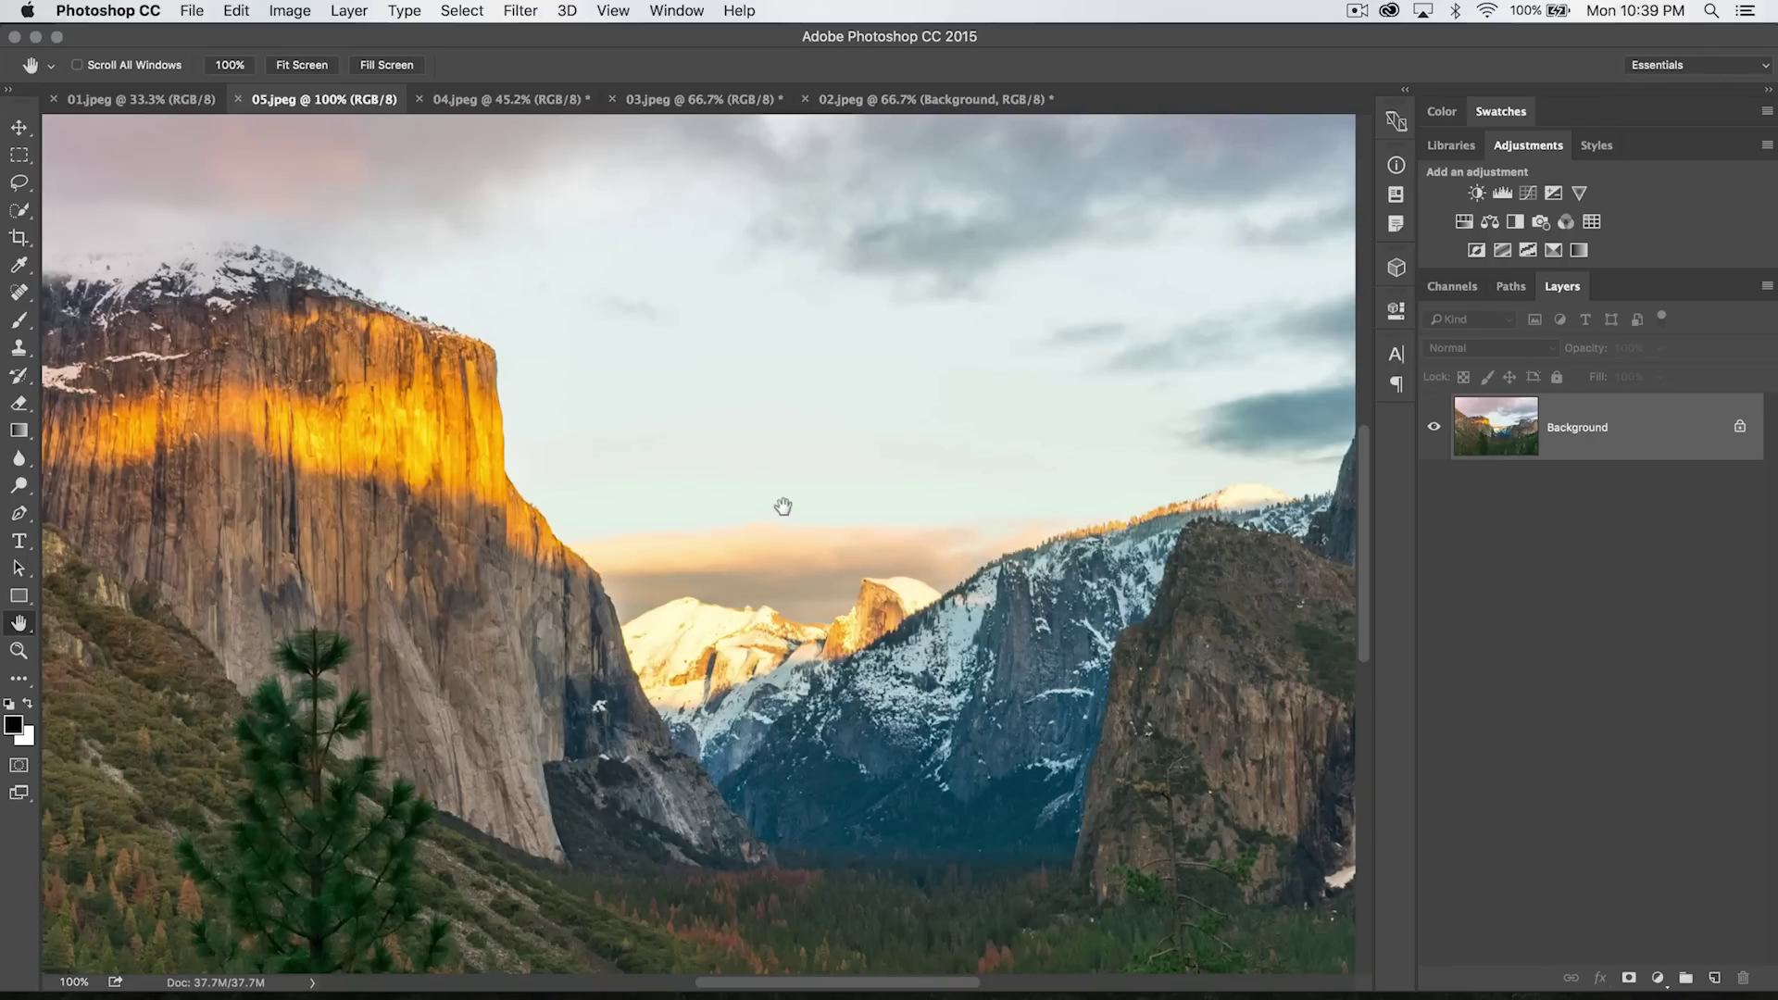
key("super+0")
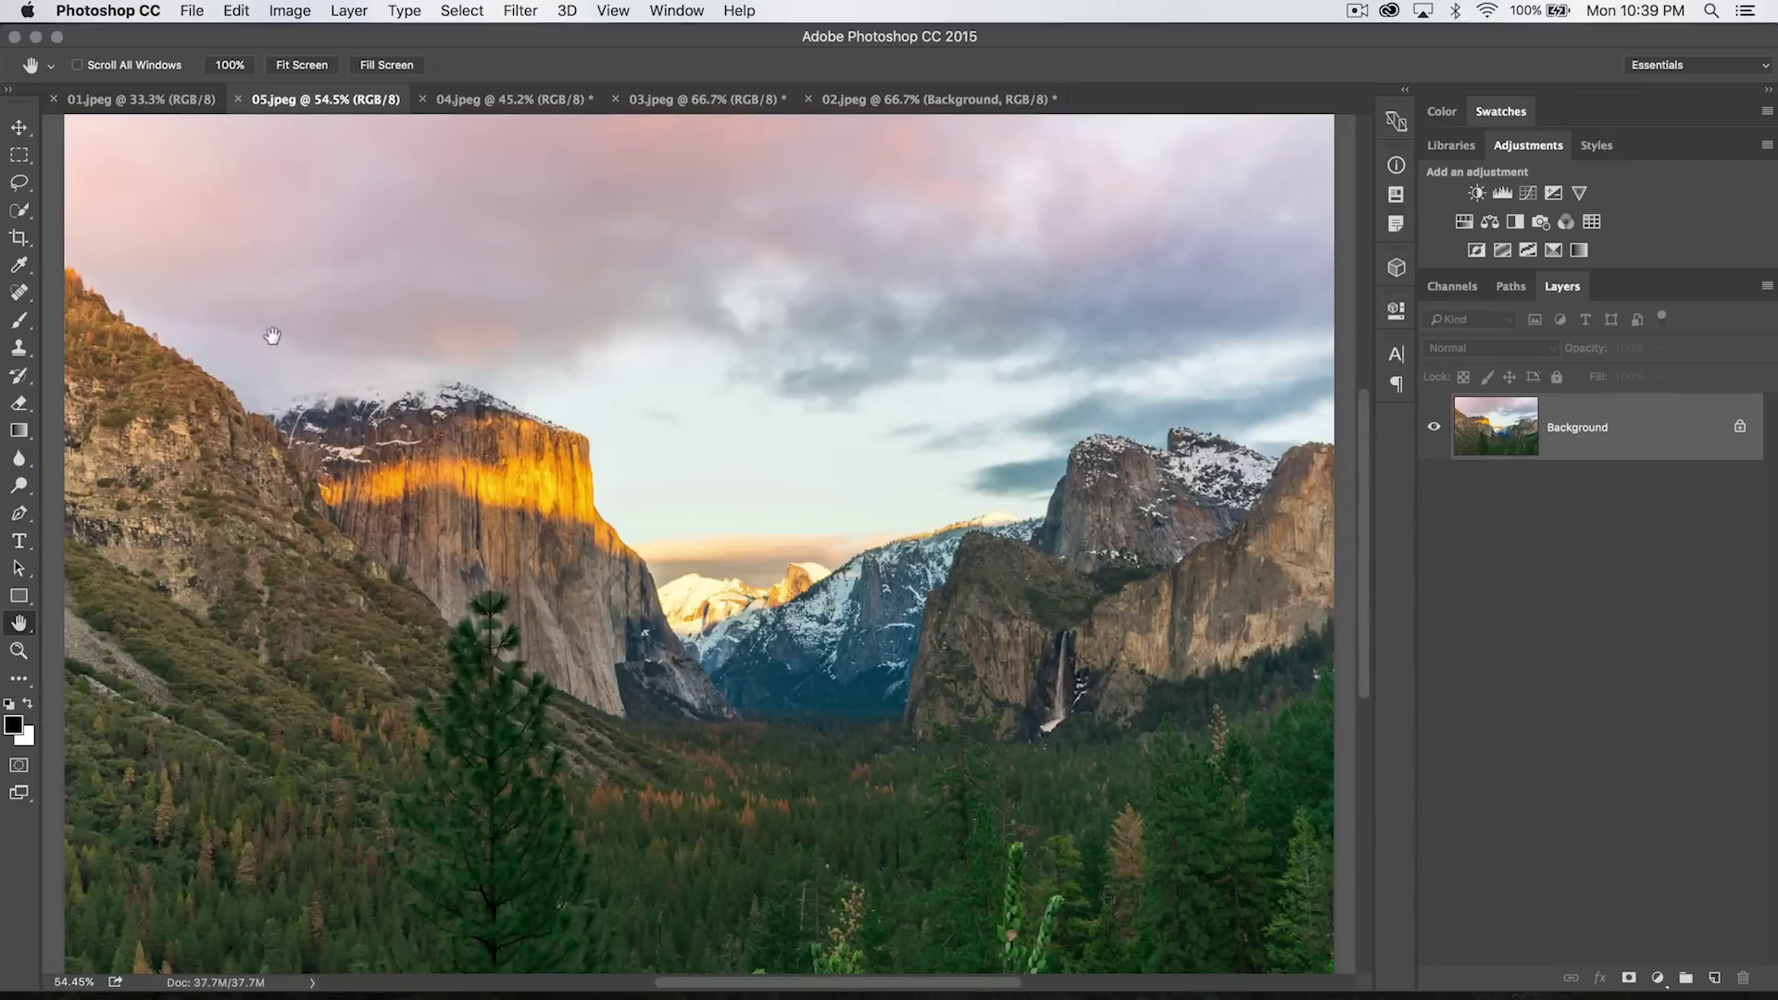
key("super+1")
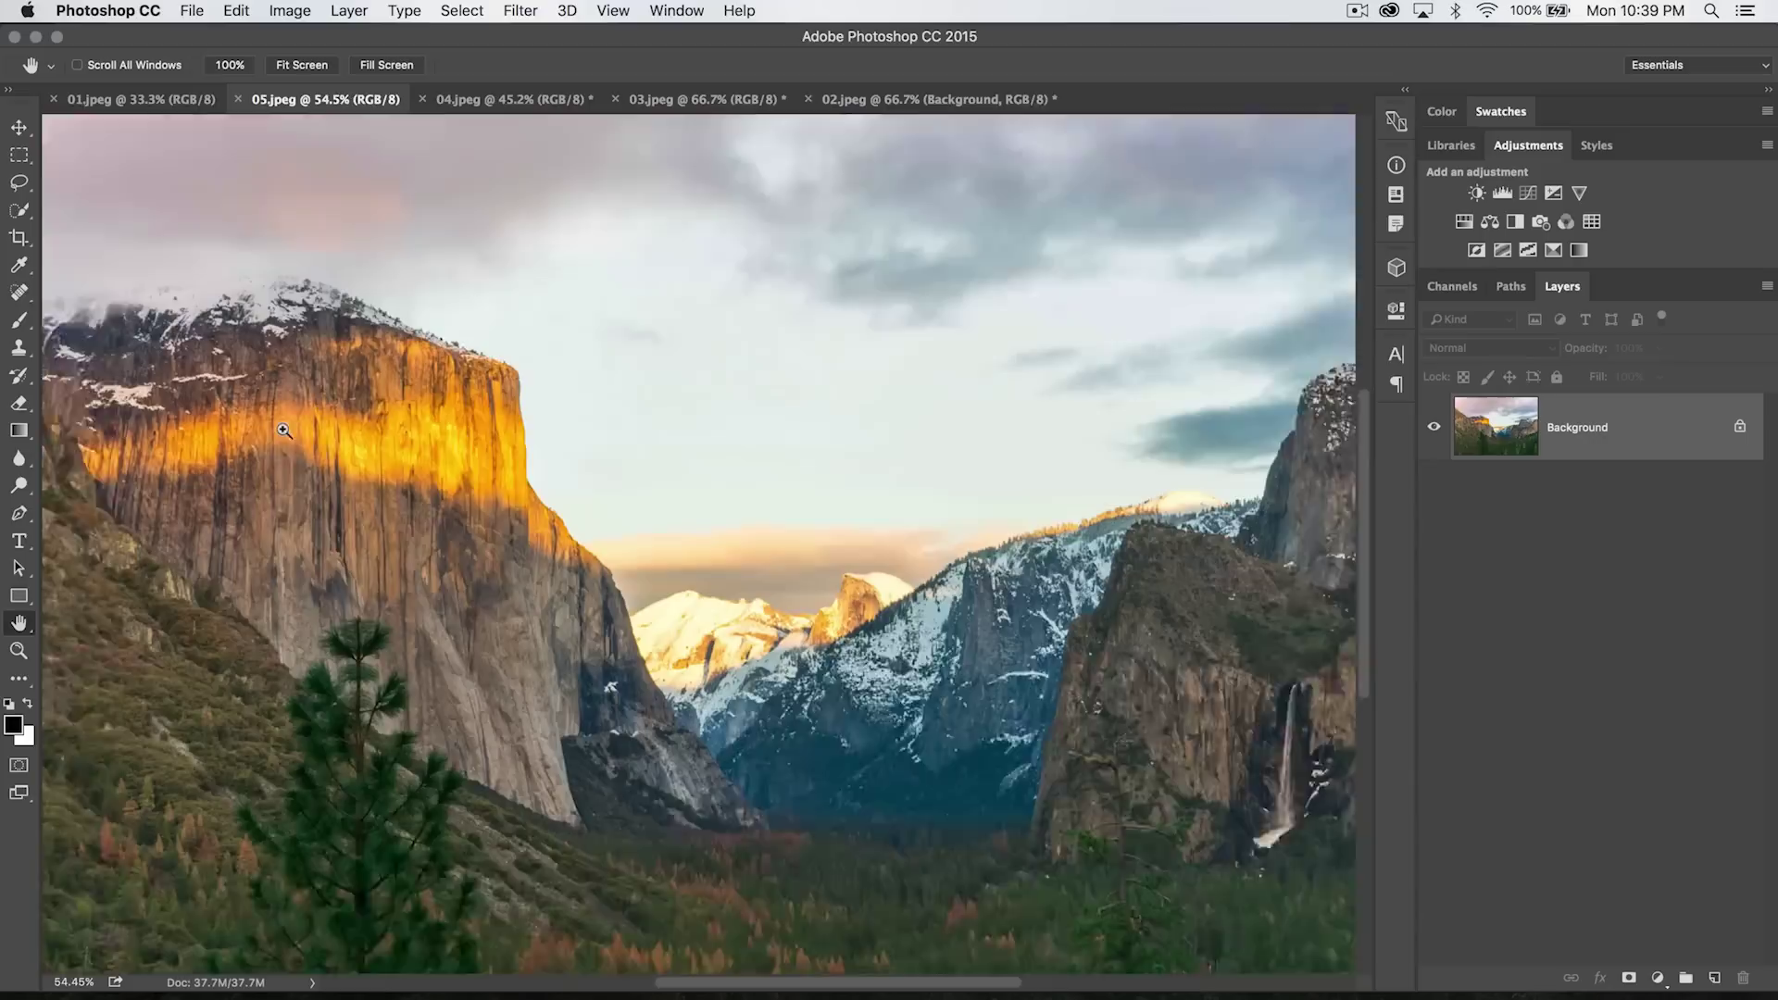
double_click(20, 626)
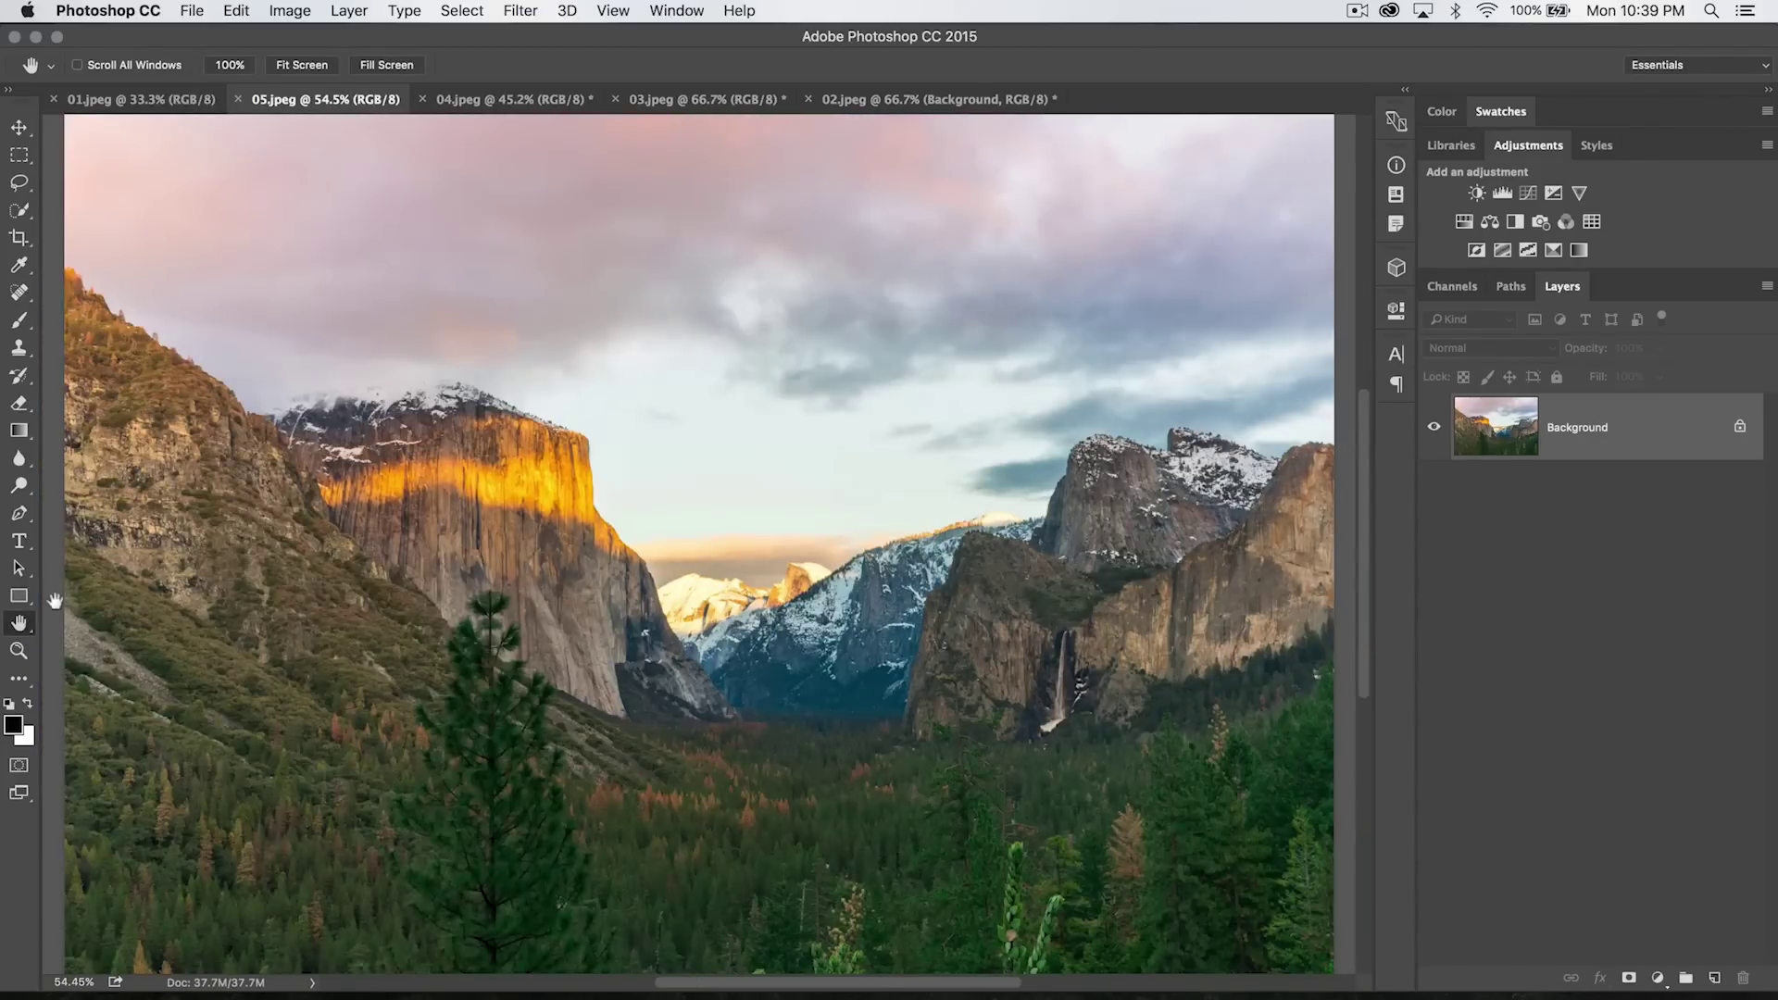
double_click(19, 652)
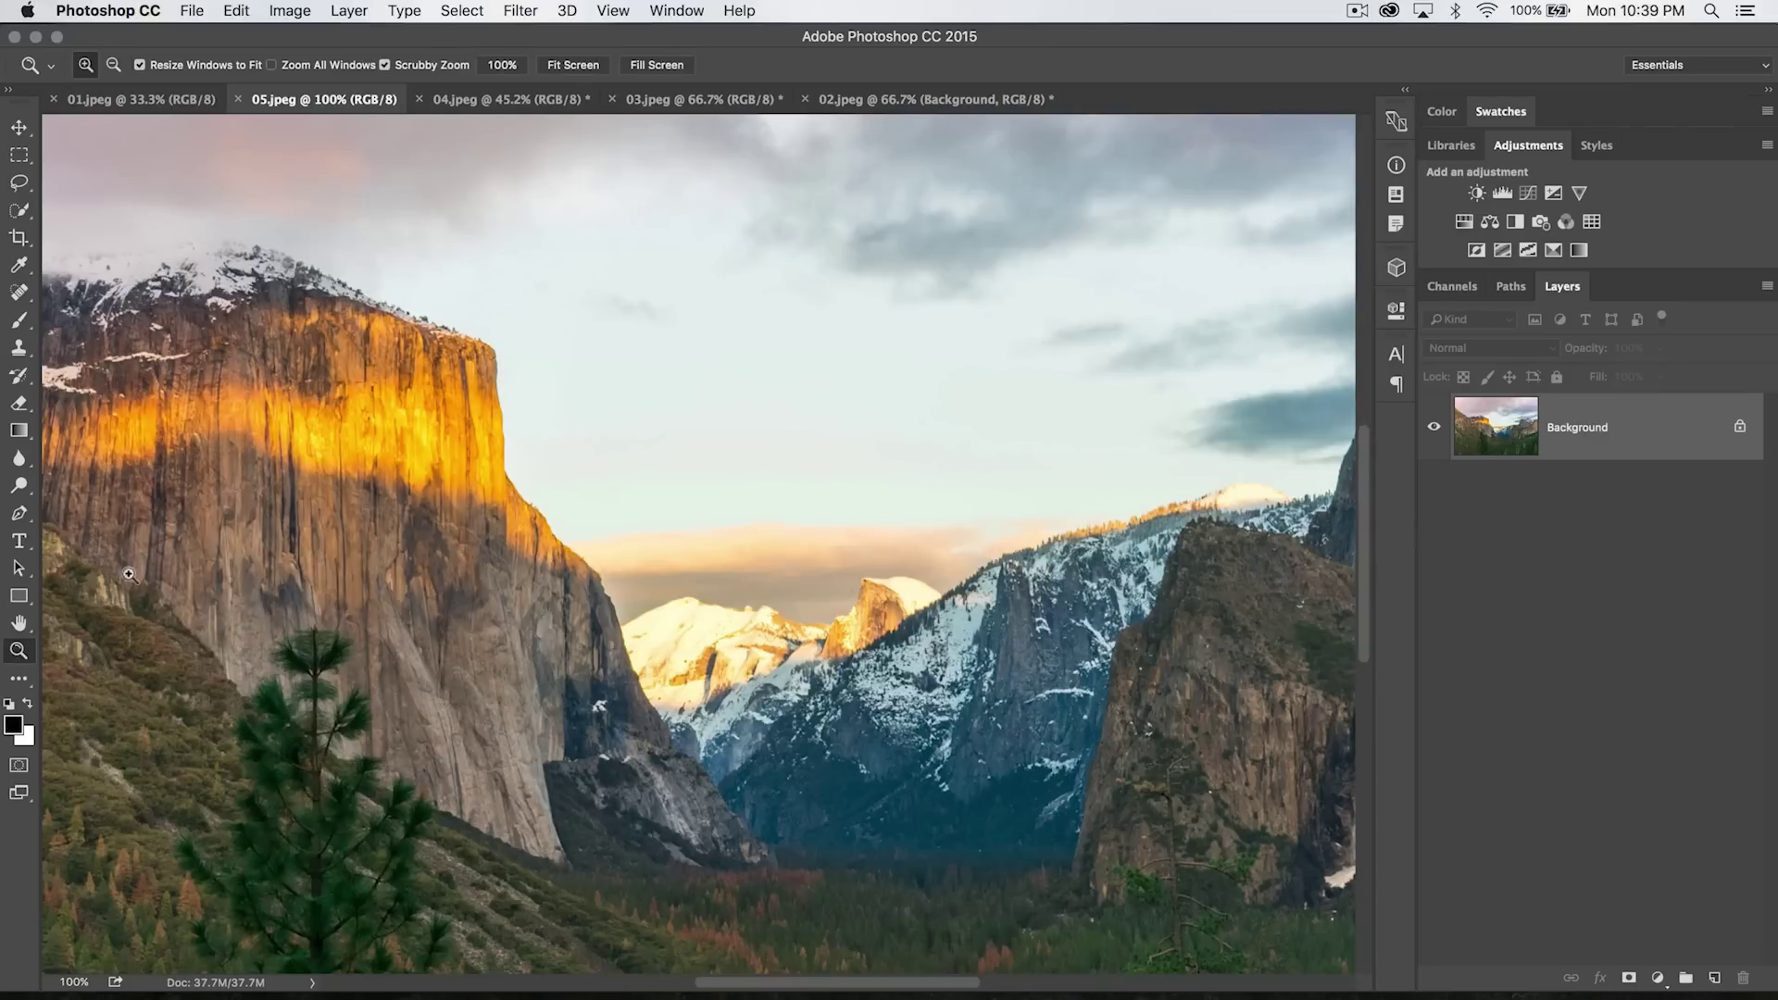
double_click(22, 627)
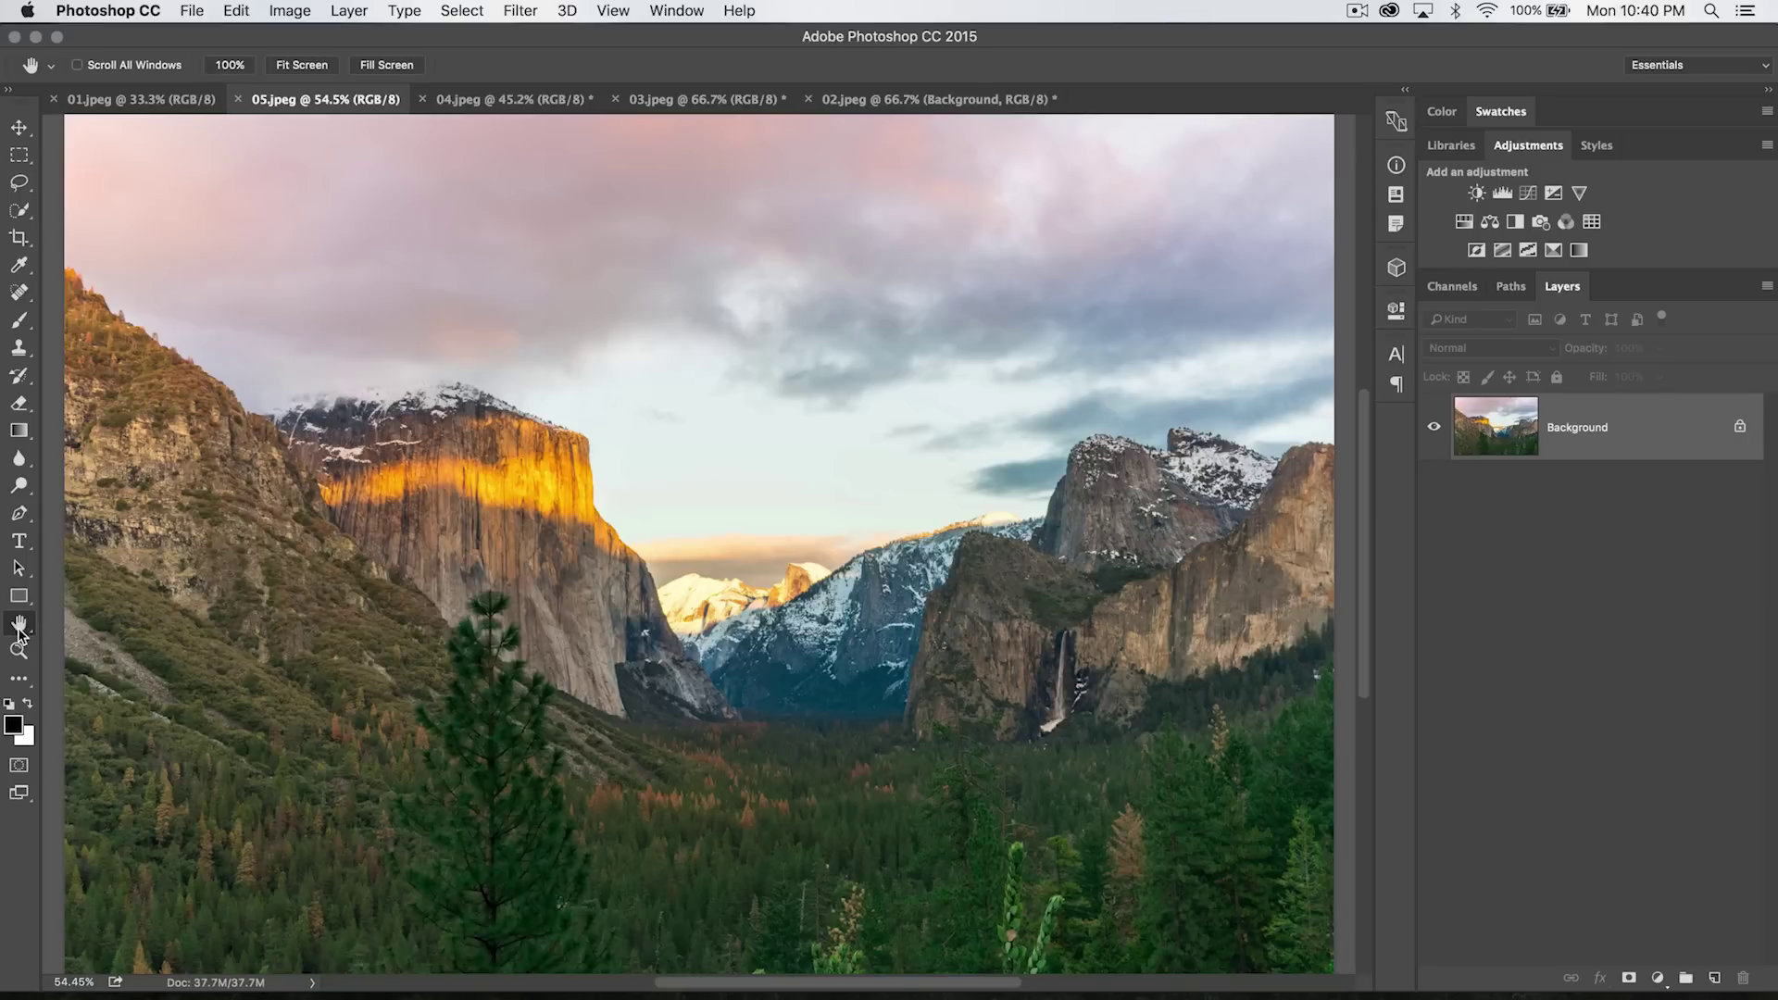
Drag the Yosemite photo left, then down and right within the window.
left_click_drag(944, 412, 702, 373)
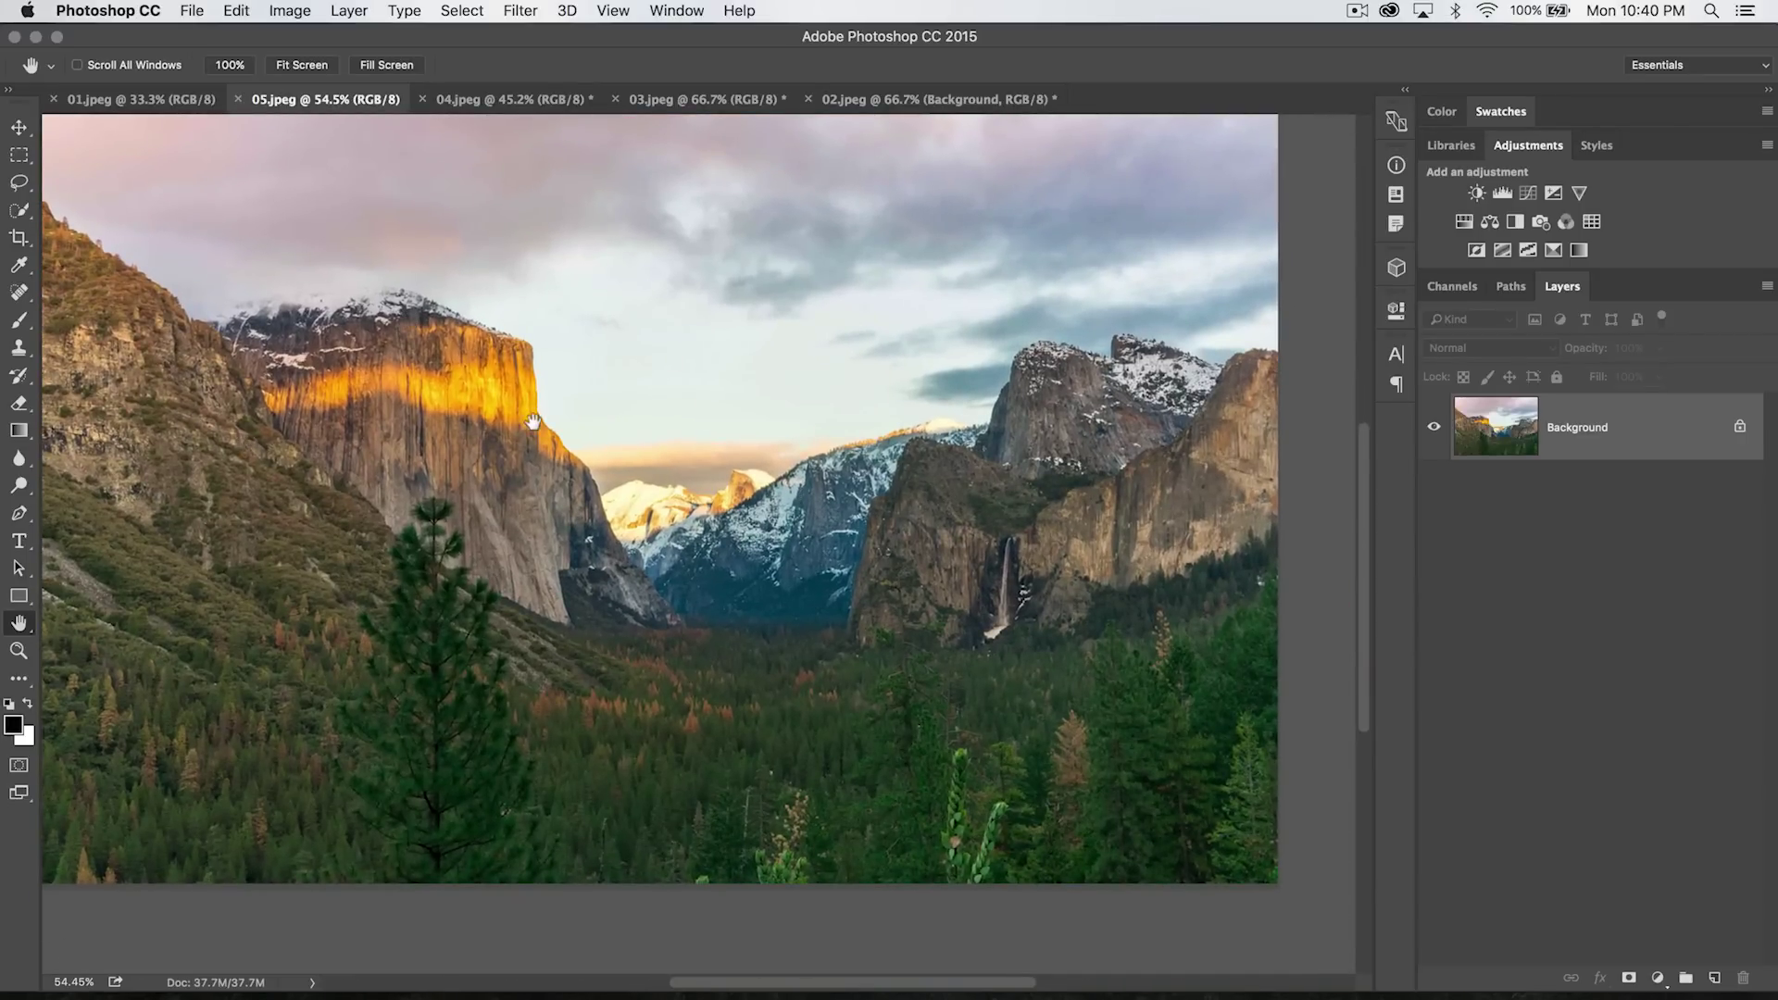
left_click_drag(384, 341, 568, 469)
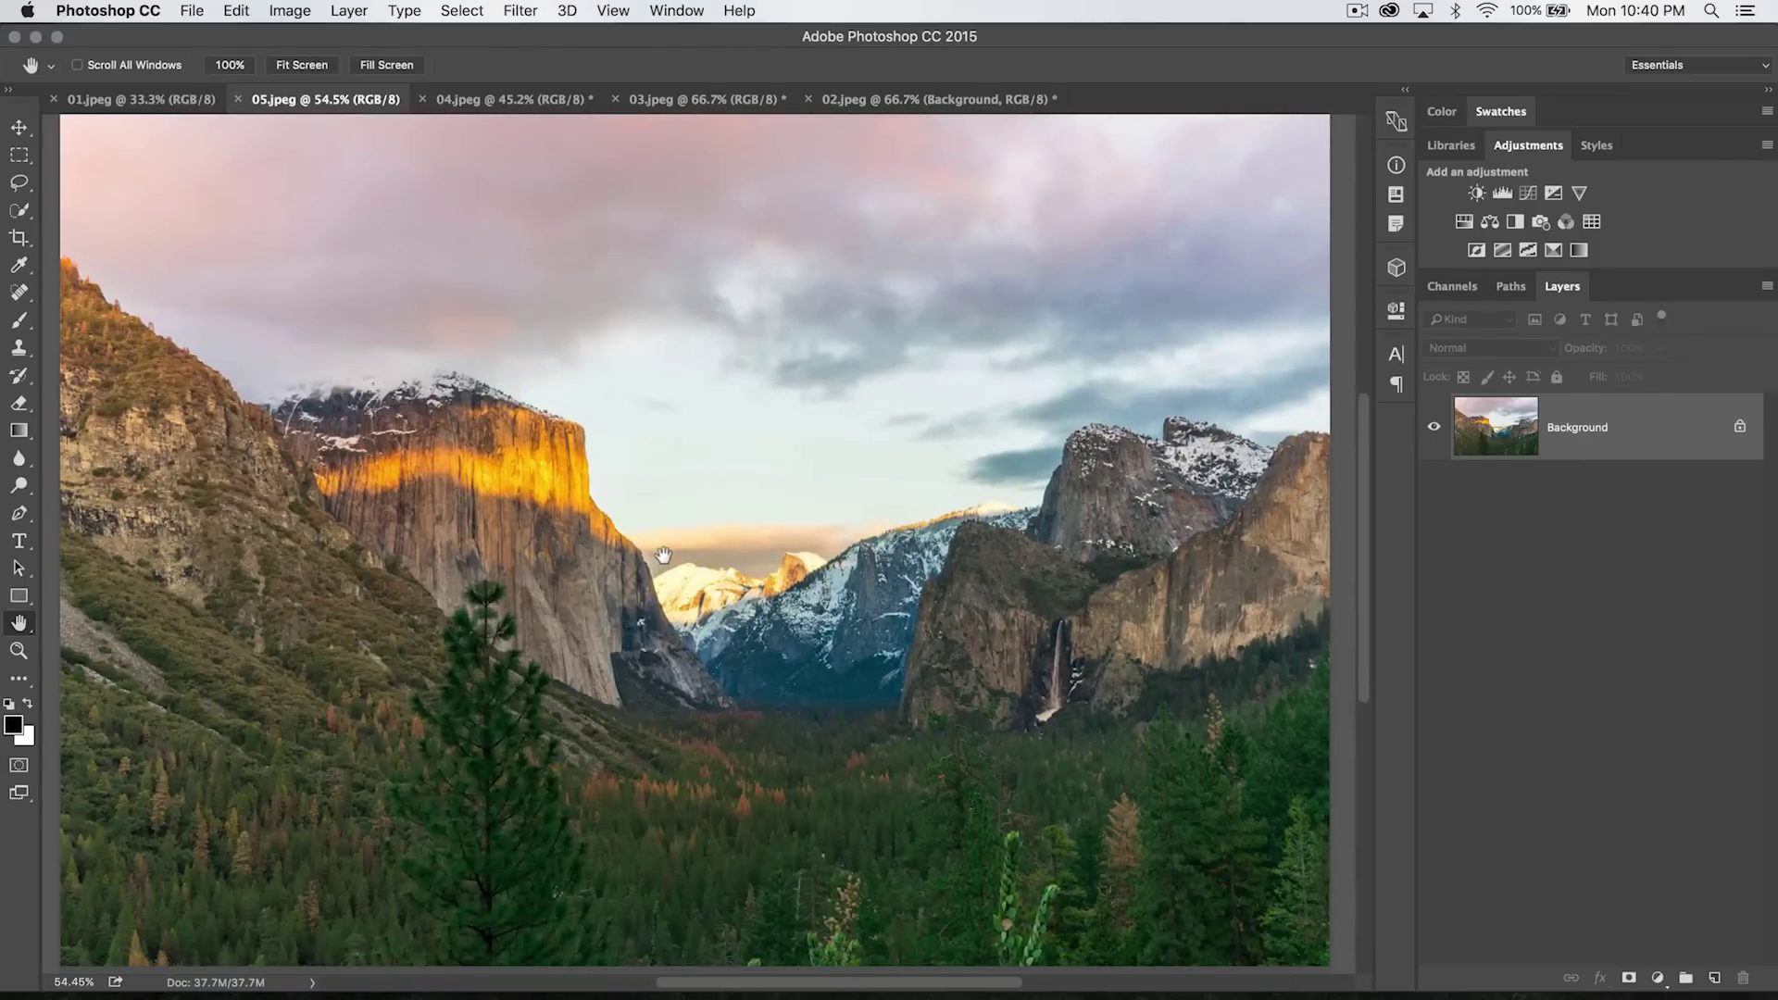